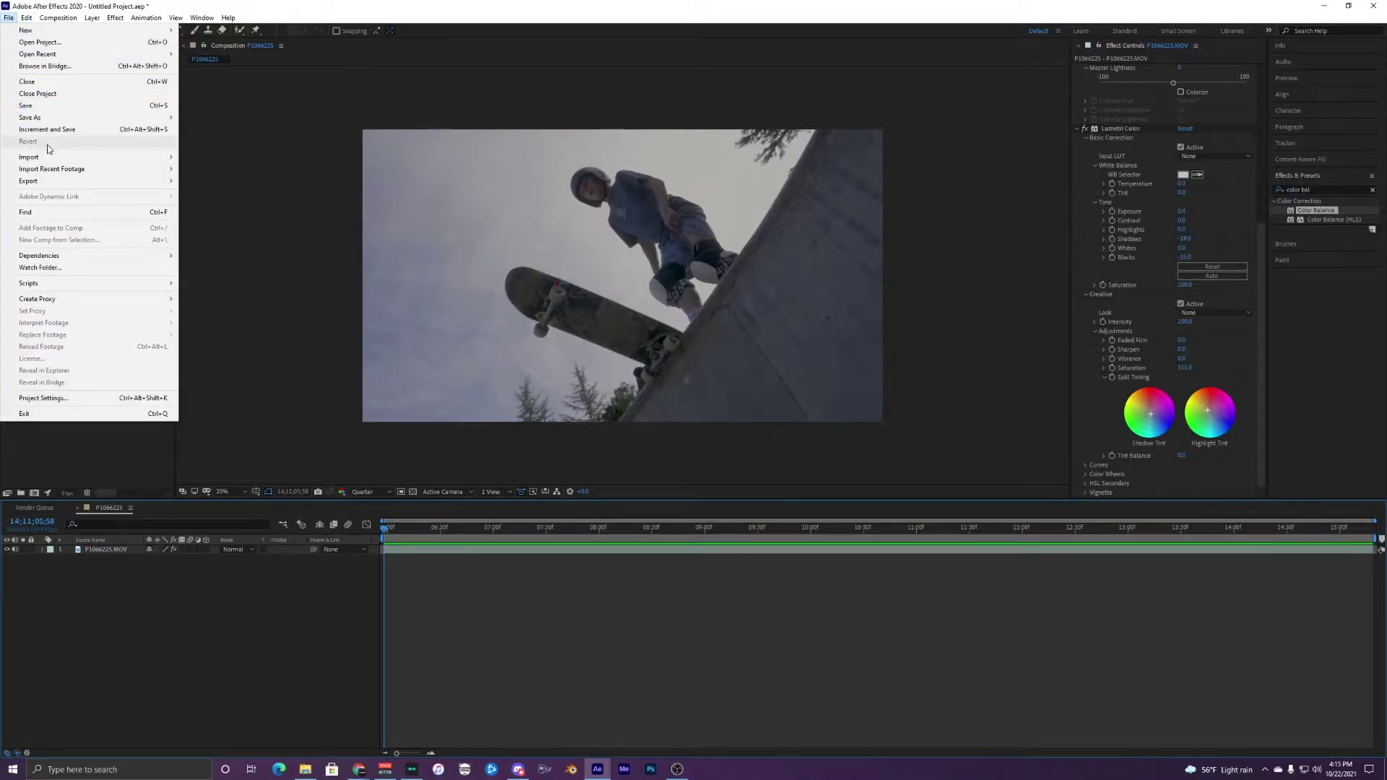
- Add the colour-graded skateboard composition from After Effects to the Adobe Media Encoder queue
{"action": "mouse_move", "coordinate": [54, 180]}
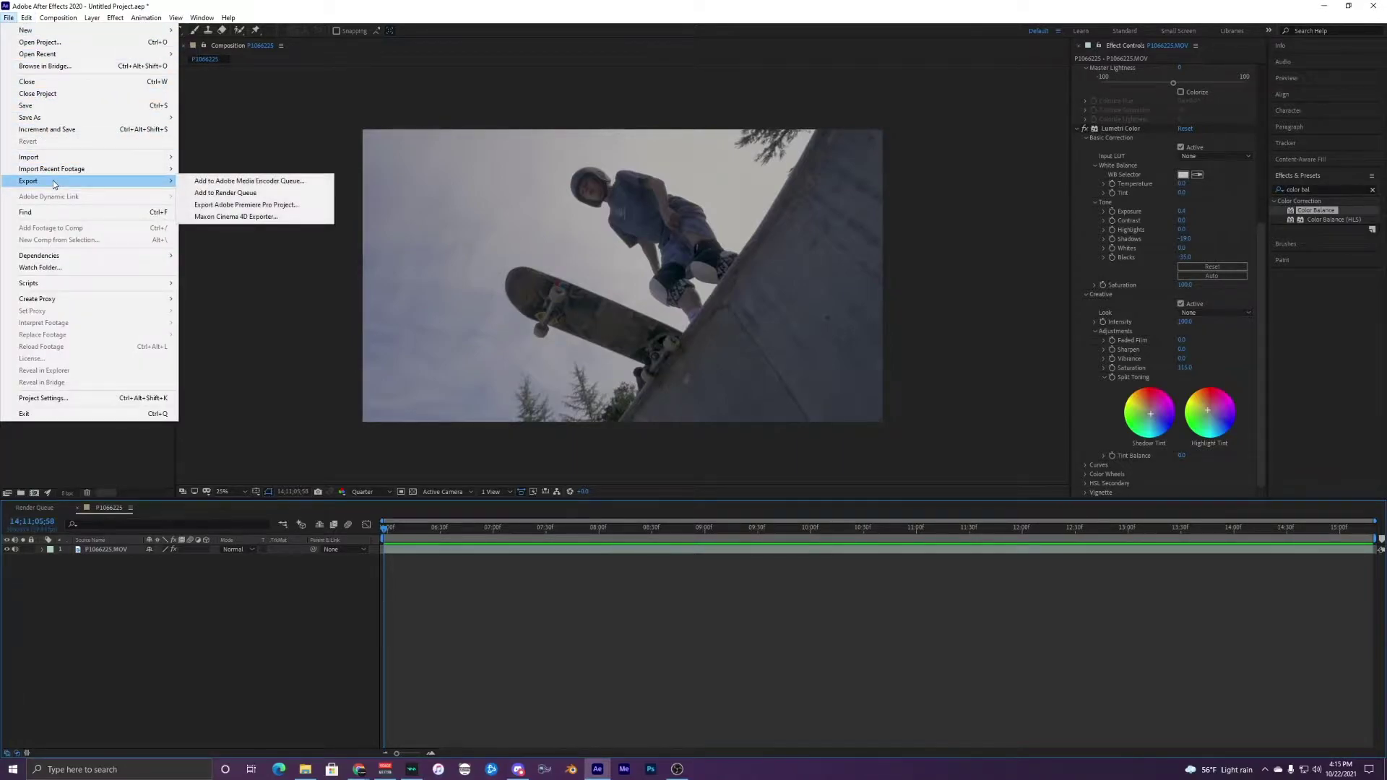
{"action": "left_click", "coordinate": [243, 186]}
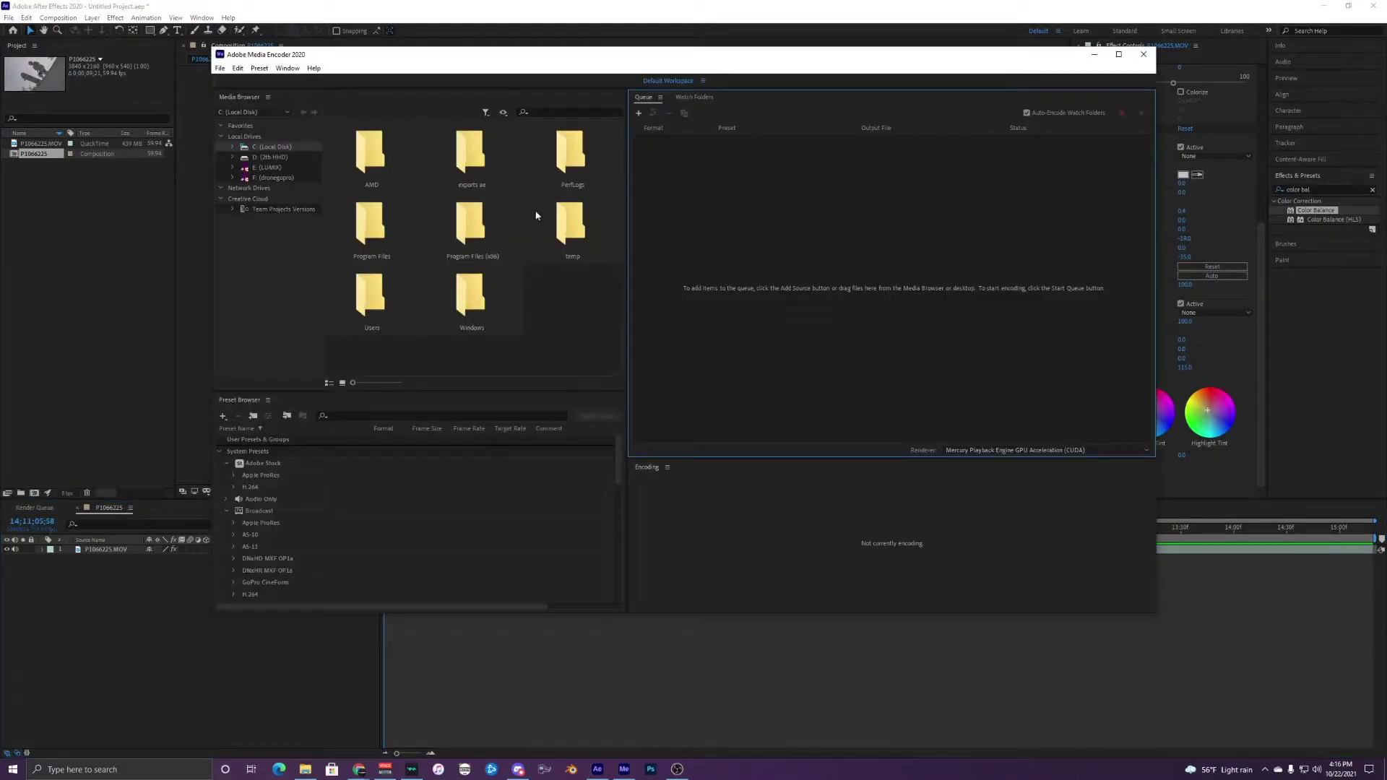
- Open Export Settings for the queued composition's H.264 YouTube 1080p Full HD preset
{"action": "left_click_drag", "start_coordinate": [520, 56], "coordinate": [478, 59]}
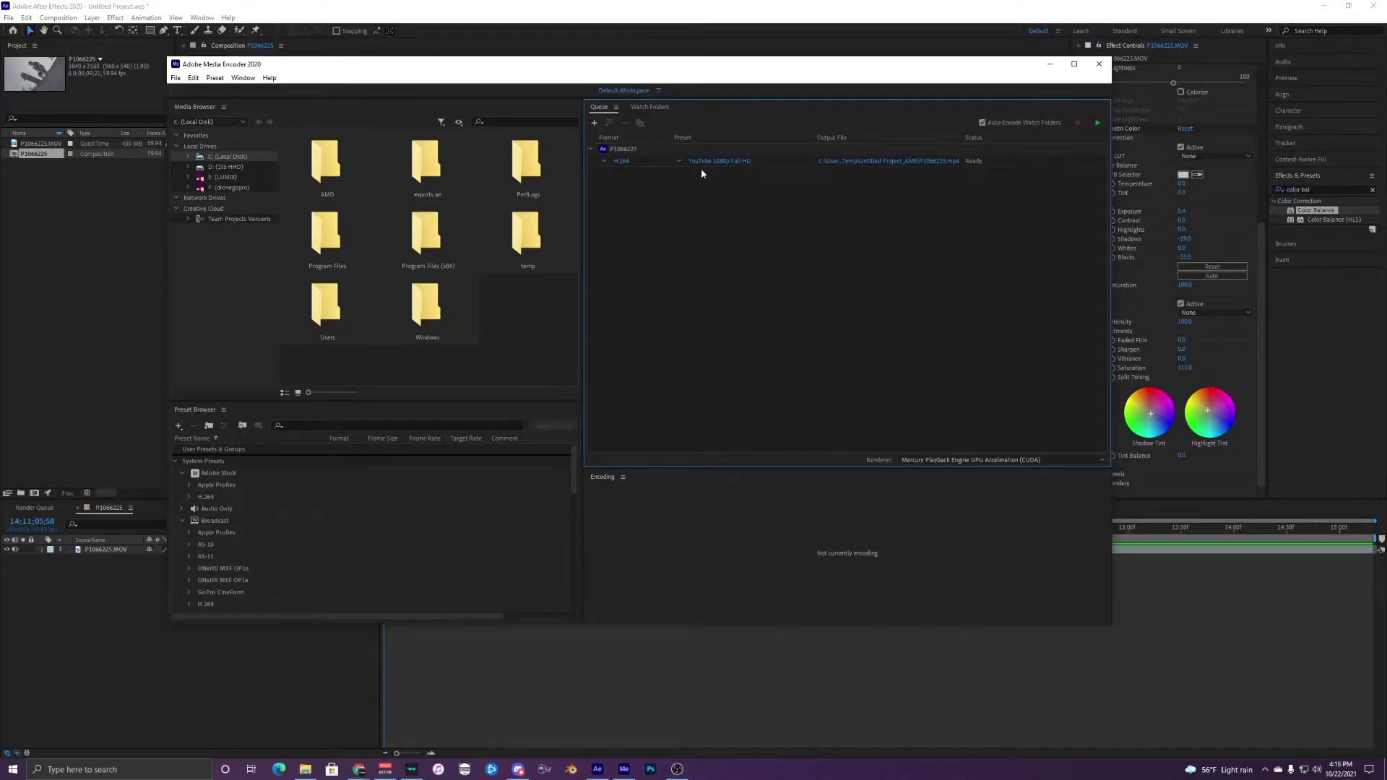
{"action": "left_click", "coordinate": [715, 162]}
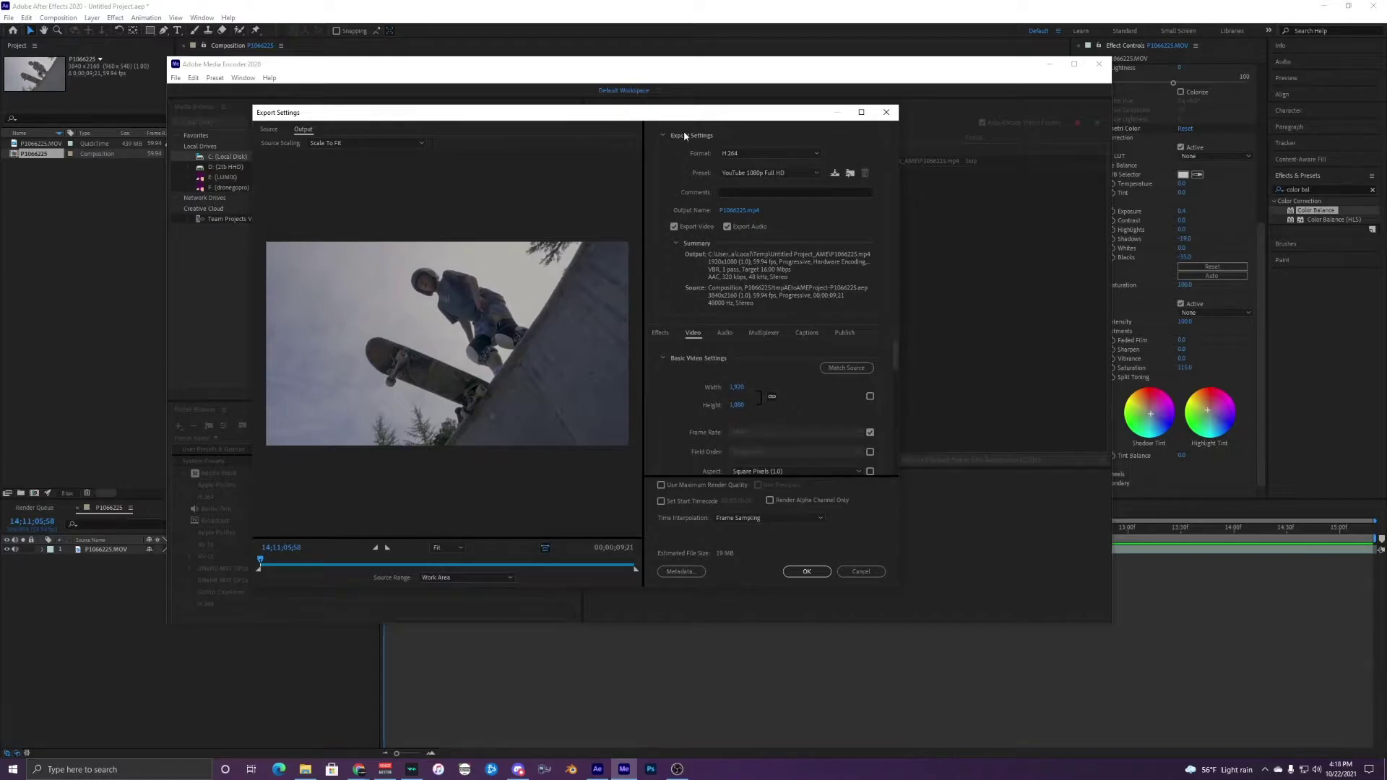
{"action": "left_click", "coordinate": [780, 153]}
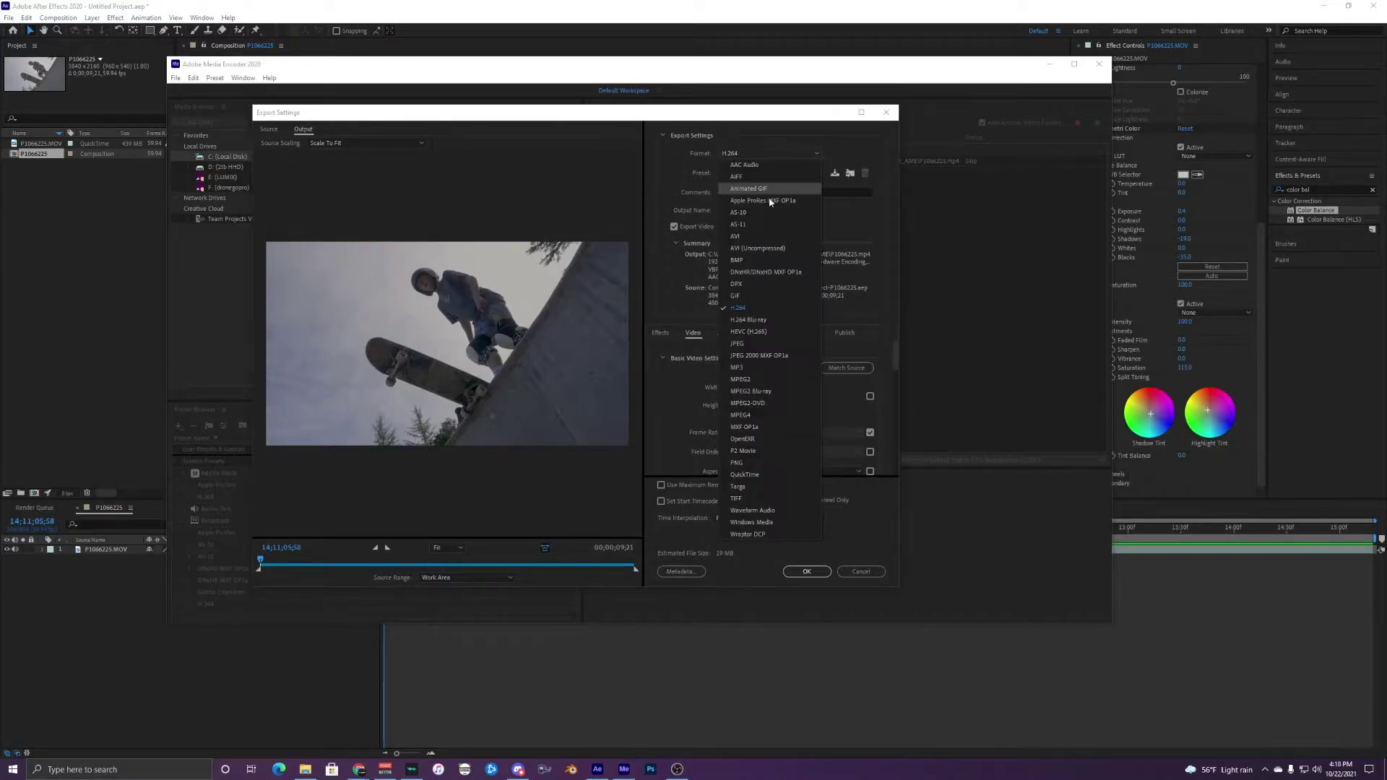
{"action": "left_click", "coordinate": [758, 311]}
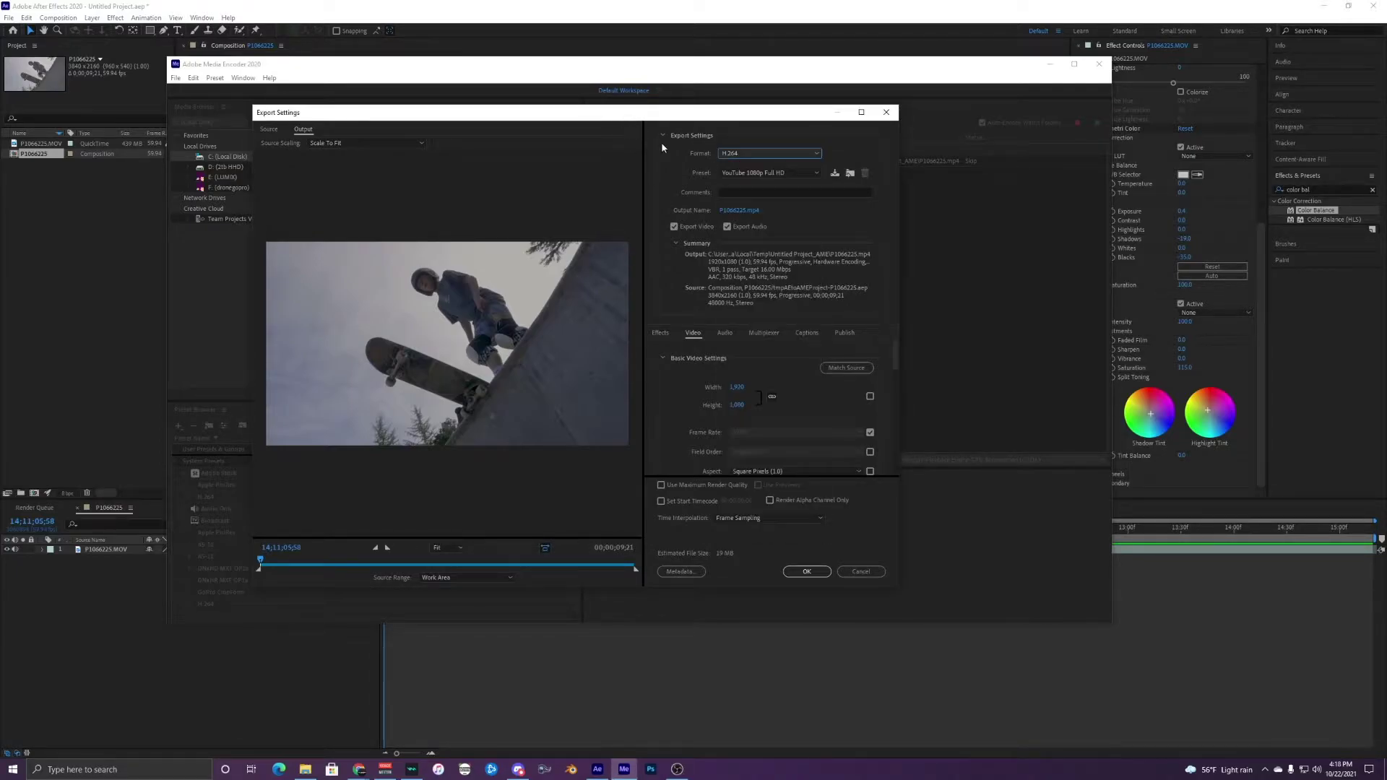
{"action": "left_click", "coordinate": [743, 175]}
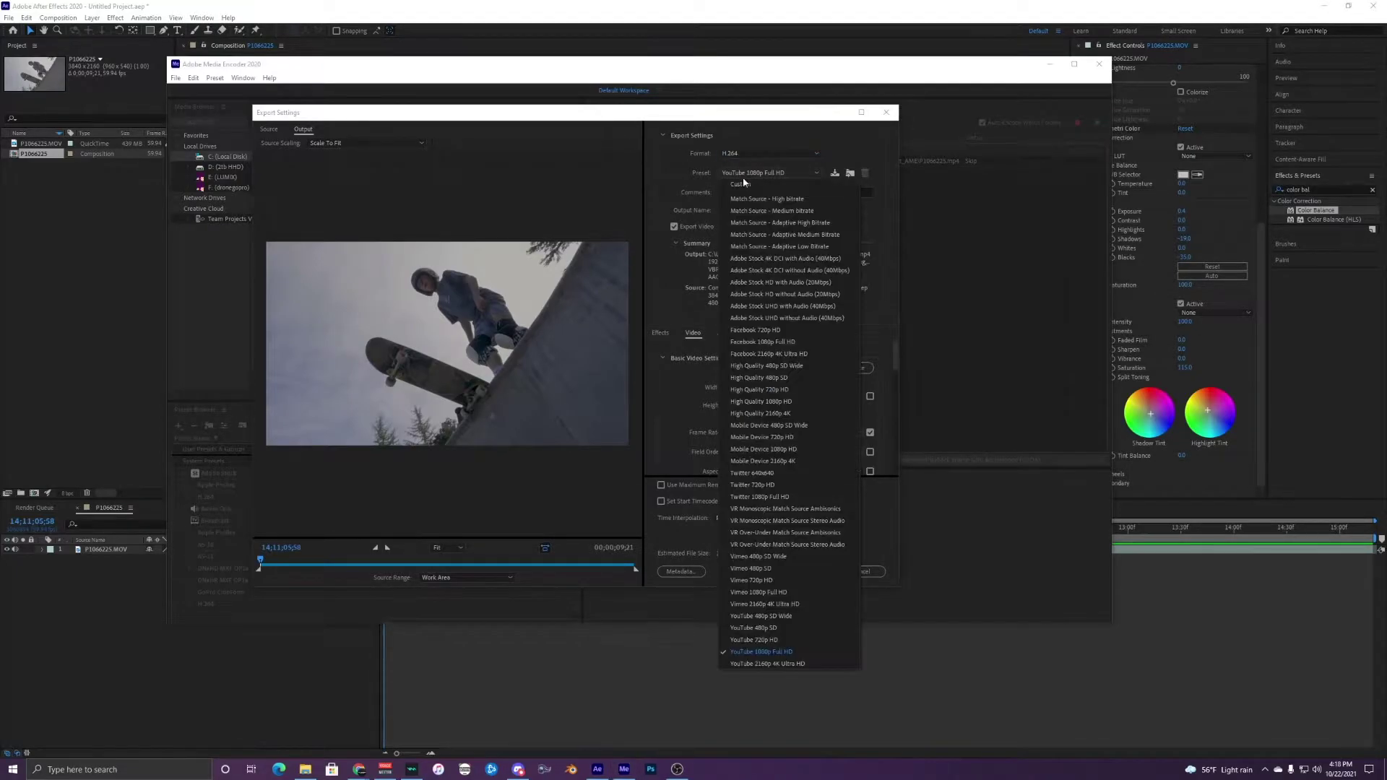
{"action": "left_click", "coordinate": [771, 652]}
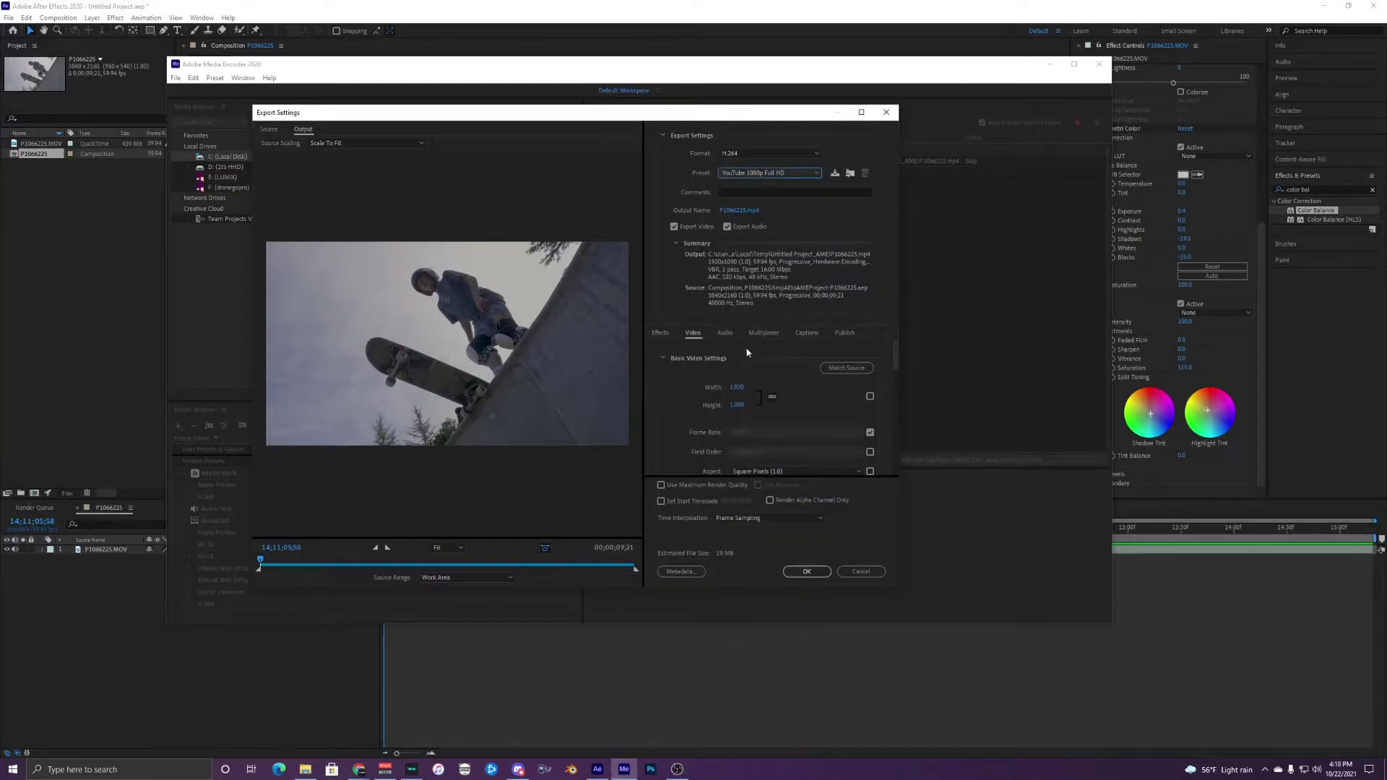
- Review the export options on the Effects tab
{"action": "left_click", "coordinate": [660, 333]}
{"action": "scroll", "coordinate": [703, 437], "scroll_direction": "down", "scroll_amount": 5}
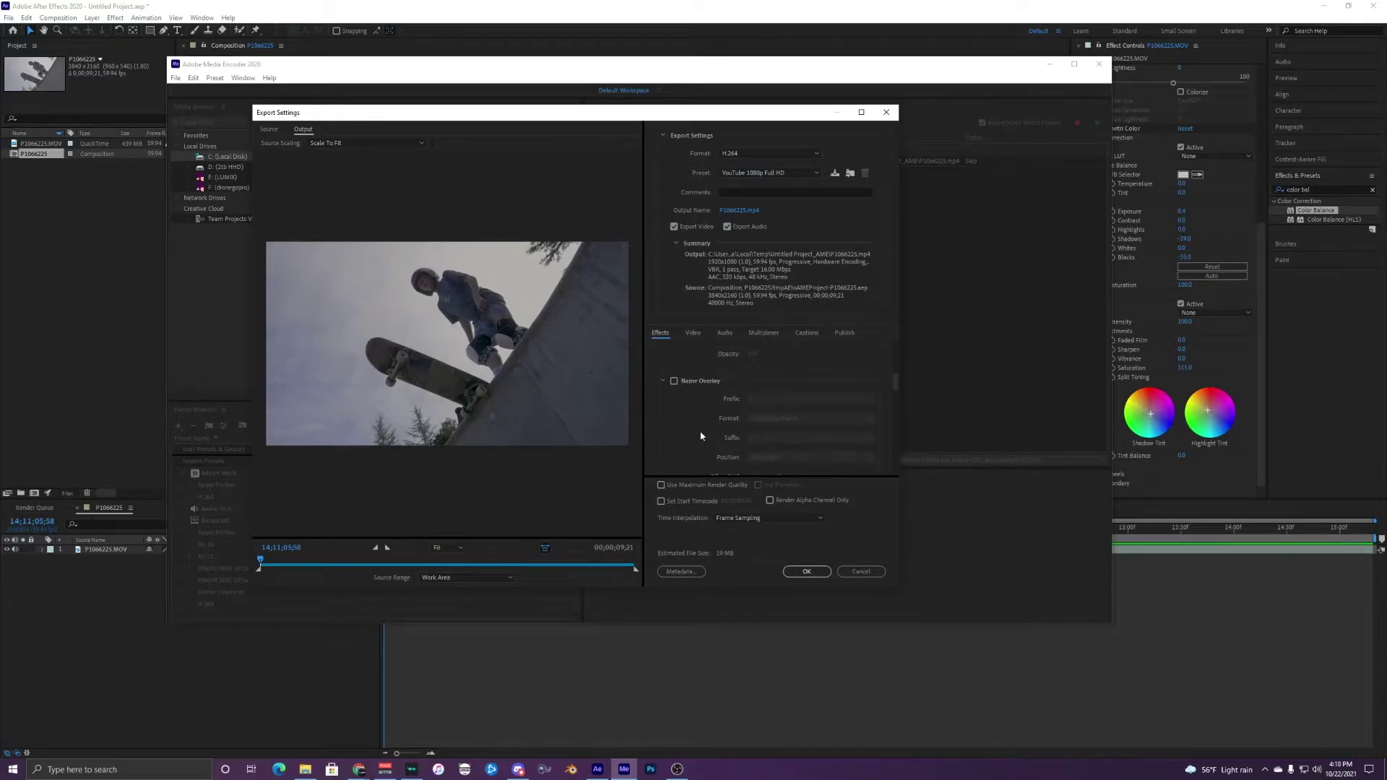
{"action": "scroll", "coordinate": [702, 436], "scroll_direction": "down", "scroll_amount": 4}
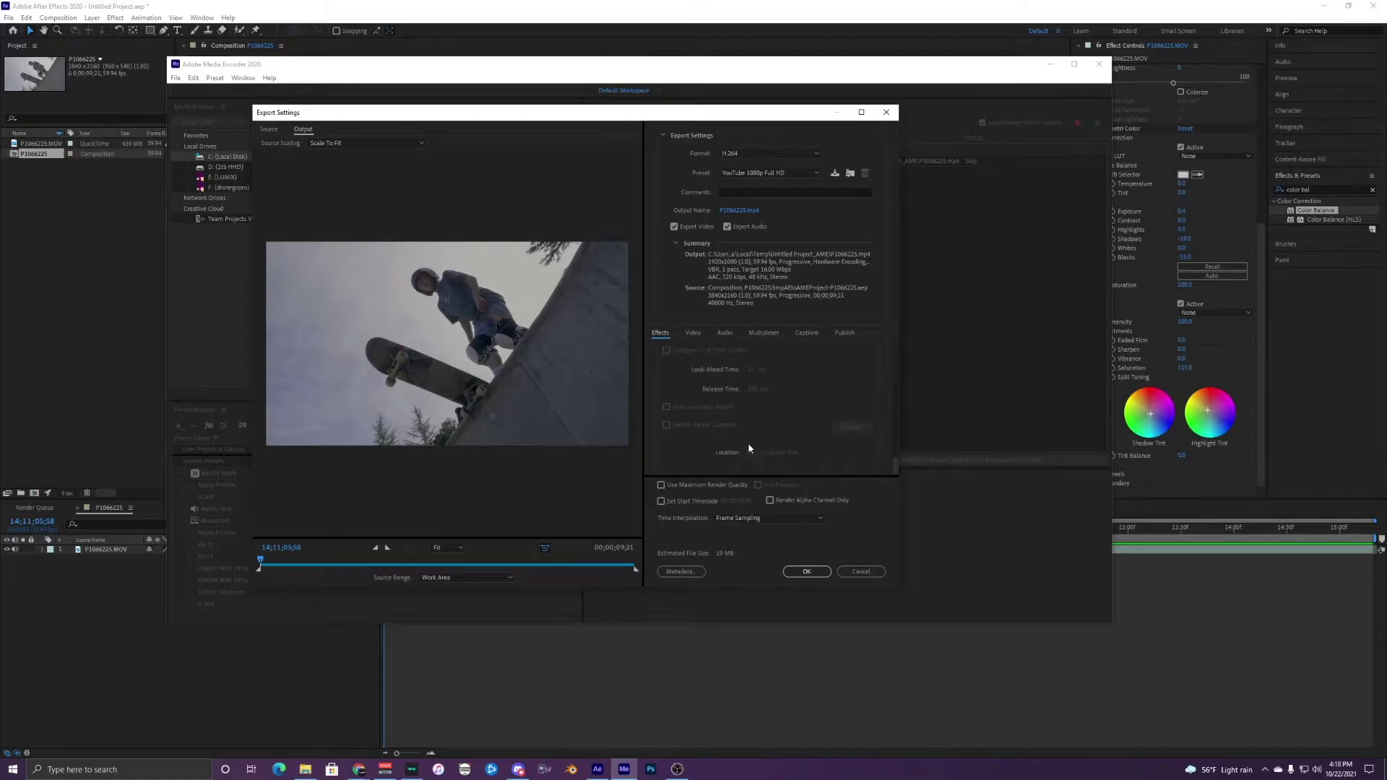
{"action": "left_click_drag", "start_coordinate": [896, 466], "coordinate": [896, 337]}
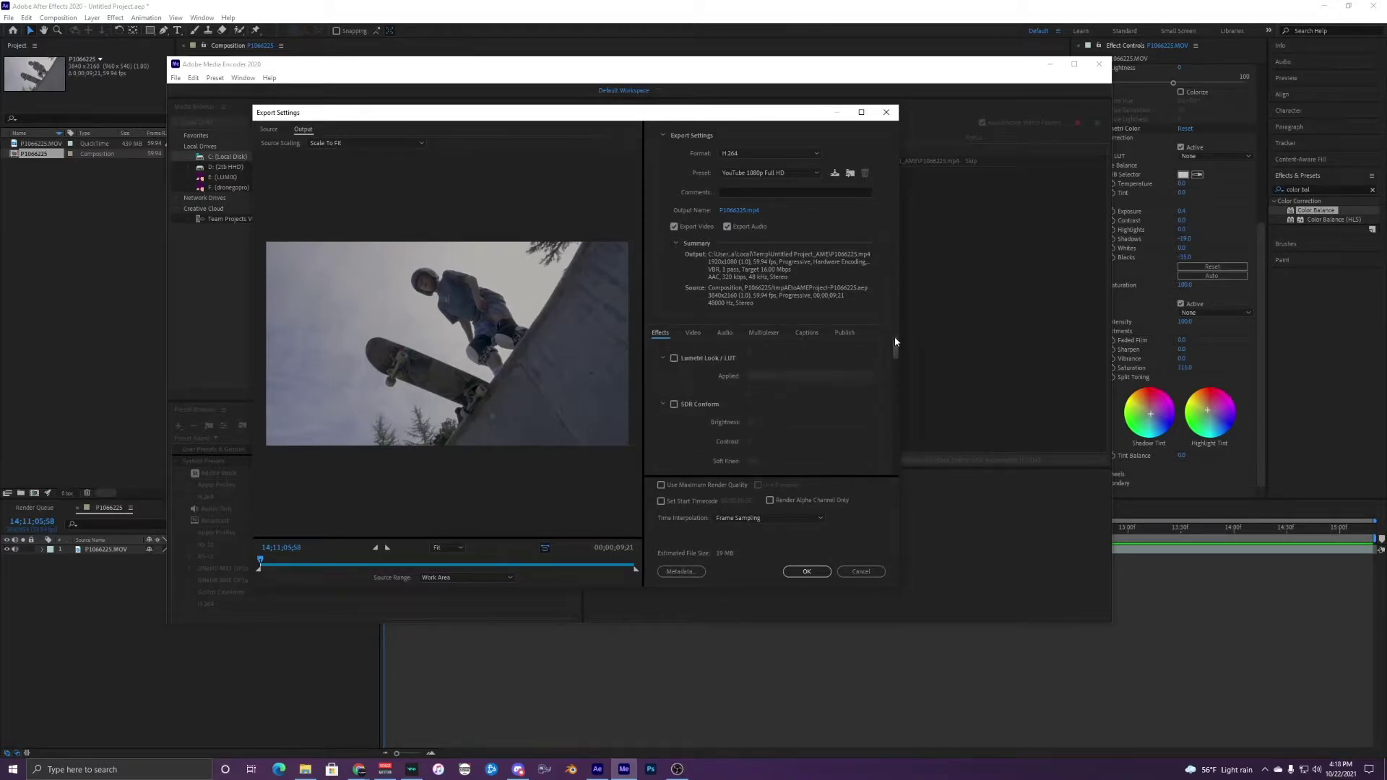
- On the Video tab, enable Render at Maximum Depth, turning the preset into Custom
{"action": "left_click", "coordinate": [694, 332]}
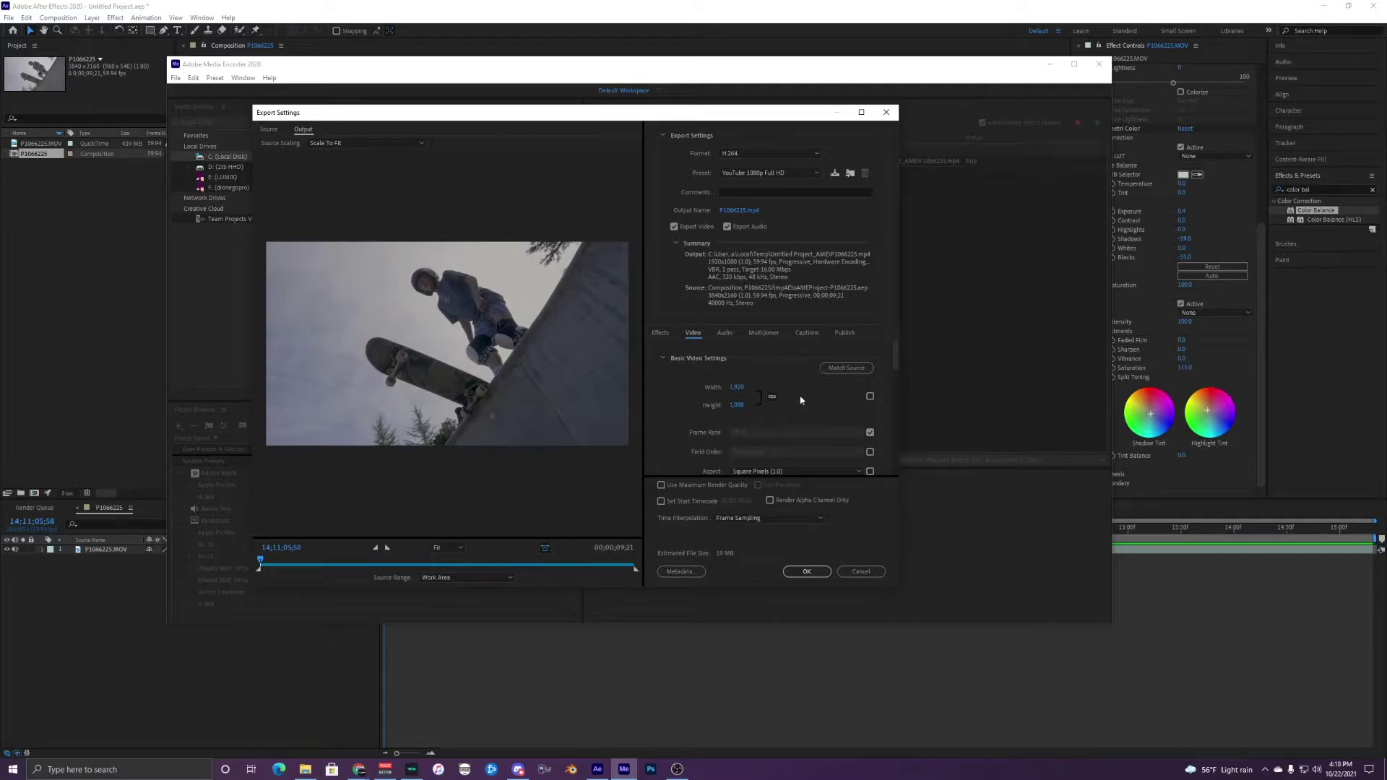
{"action": "scroll", "coordinate": [799, 405], "scroll_direction": "down", "scroll_amount": 1}
{"action": "scroll", "coordinate": [779, 408], "scroll_direction": "up", "scroll_amount": 1}
{"action": "scroll", "coordinate": [790, 397], "scroll_direction": "down", "scroll_amount": 2}
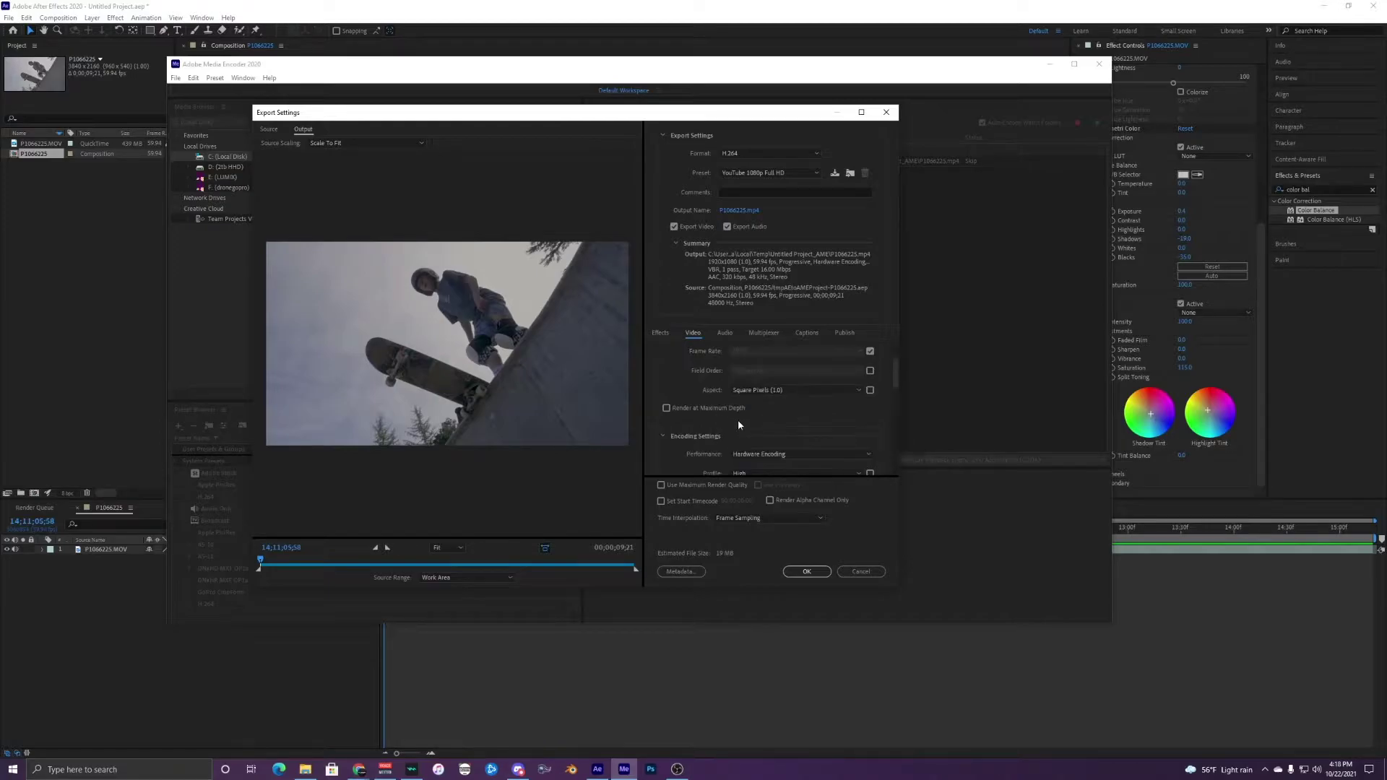
{"action": "left_click", "coordinate": [668, 409]}
{"action": "scroll", "coordinate": [690, 449], "scroll_direction": "down", "scroll_amount": 1}
{"action": "left_click", "coordinate": [771, 414]}
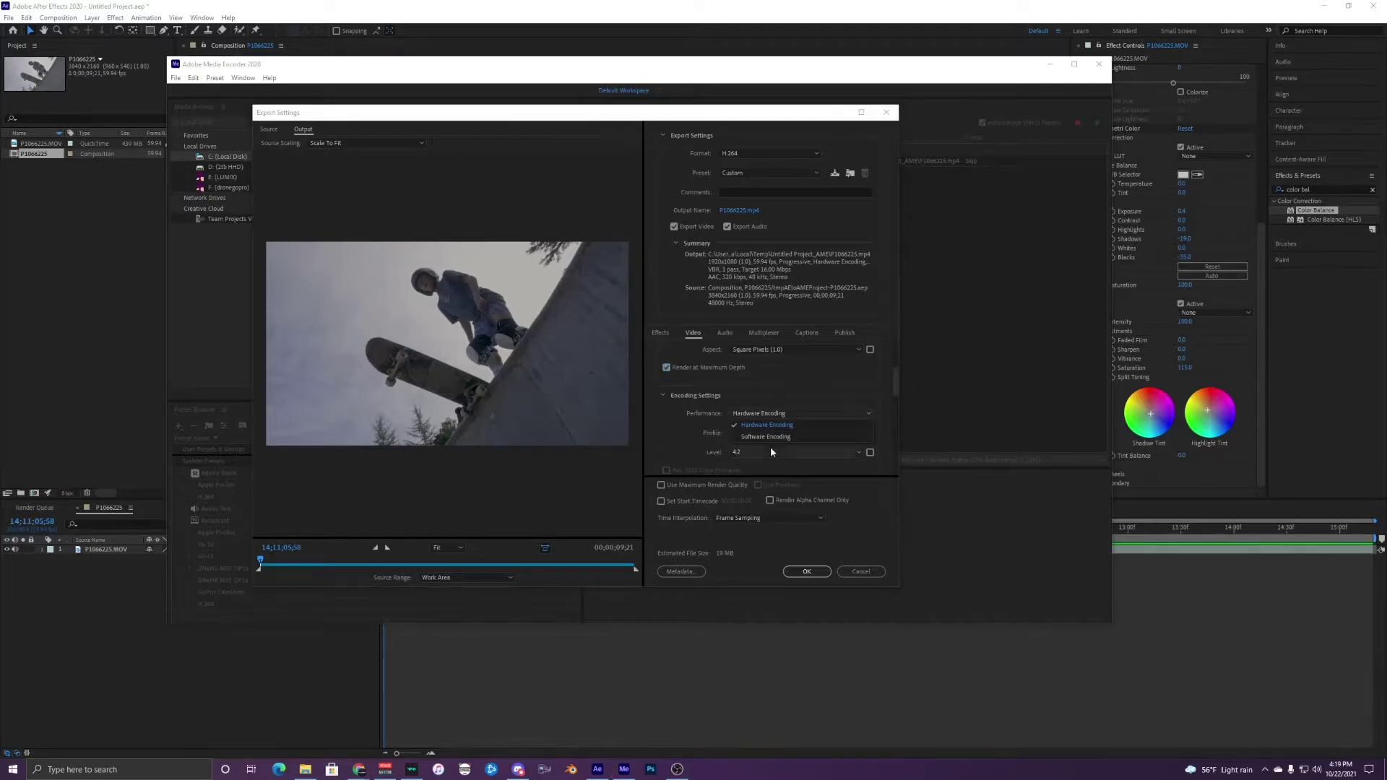
{"action": "left_click", "coordinate": [759, 413]}
{"action": "left_click", "coordinate": [763, 413]}
{"action": "left_click", "coordinate": [766, 414]}
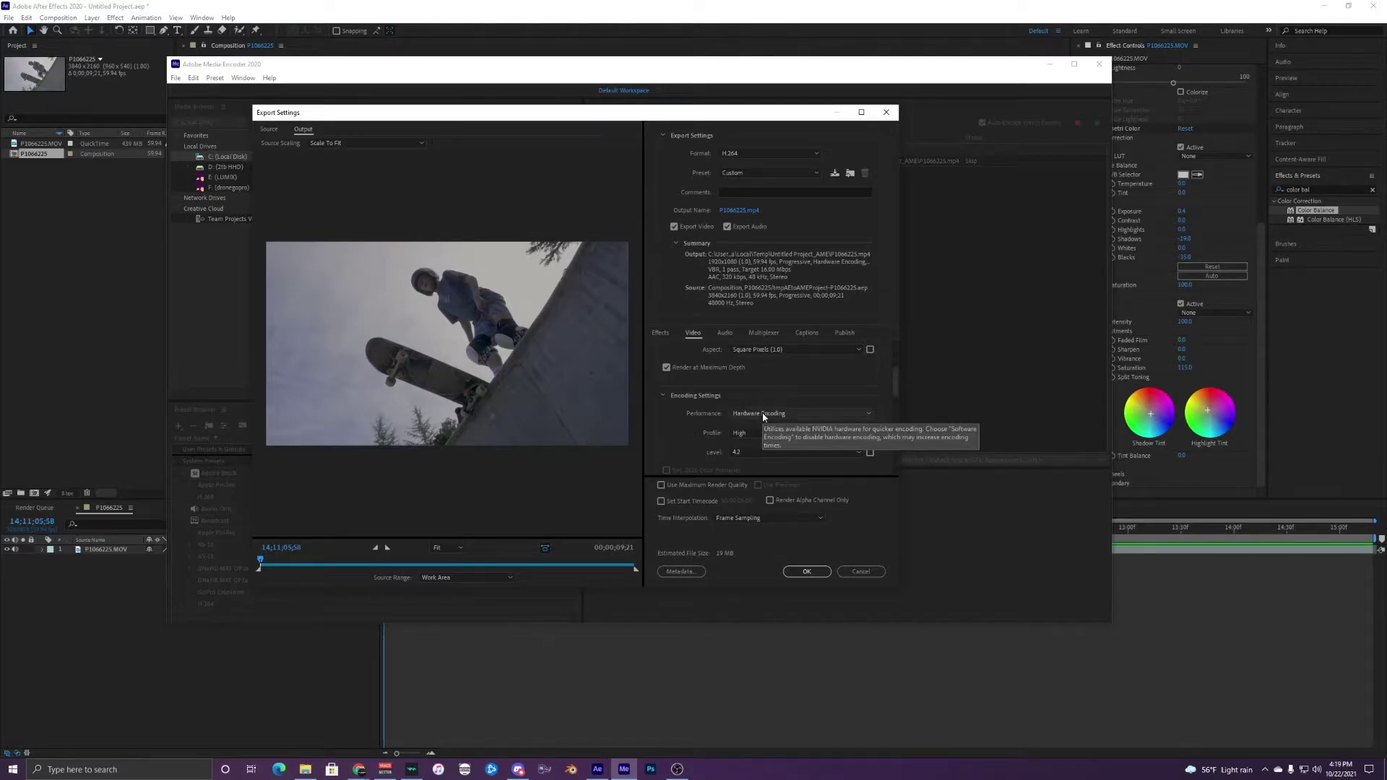
{"action": "left_click", "coordinate": [764, 417]}
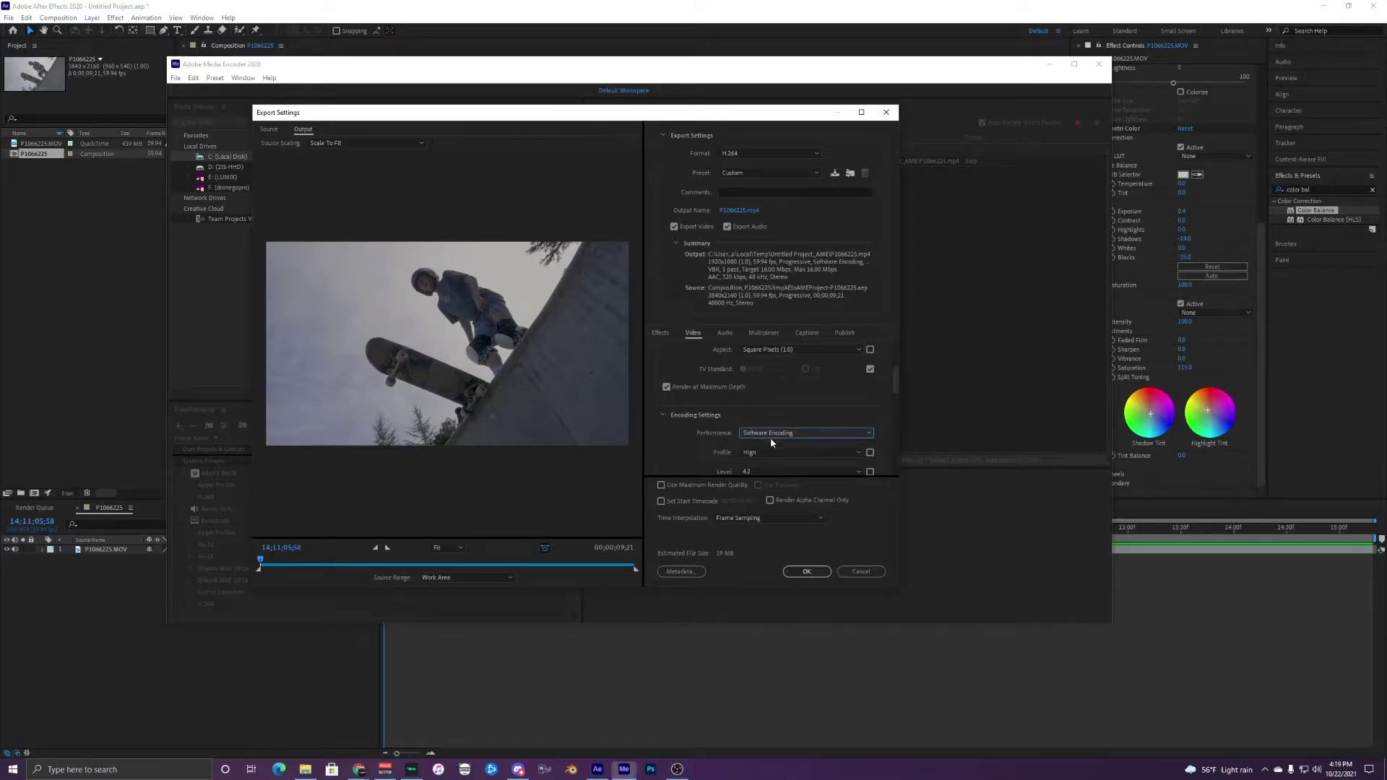
{"action": "left_click", "coordinate": [770, 435]}
{"action": "scroll", "coordinate": [770, 404], "scroll_direction": "down", "scroll_amount": 1}
{"action": "scroll", "coordinate": [770, 402], "scroll_direction": "up", "scroll_amount": 1}
{"action": "left_click", "coordinate": [773, 394]}
{"action": "left_click", "coordinate": [767, 404]}
{"action": "scroll", "coordinate": [694, 401], "scroll_direction": "up", "scroll_amount": 1}
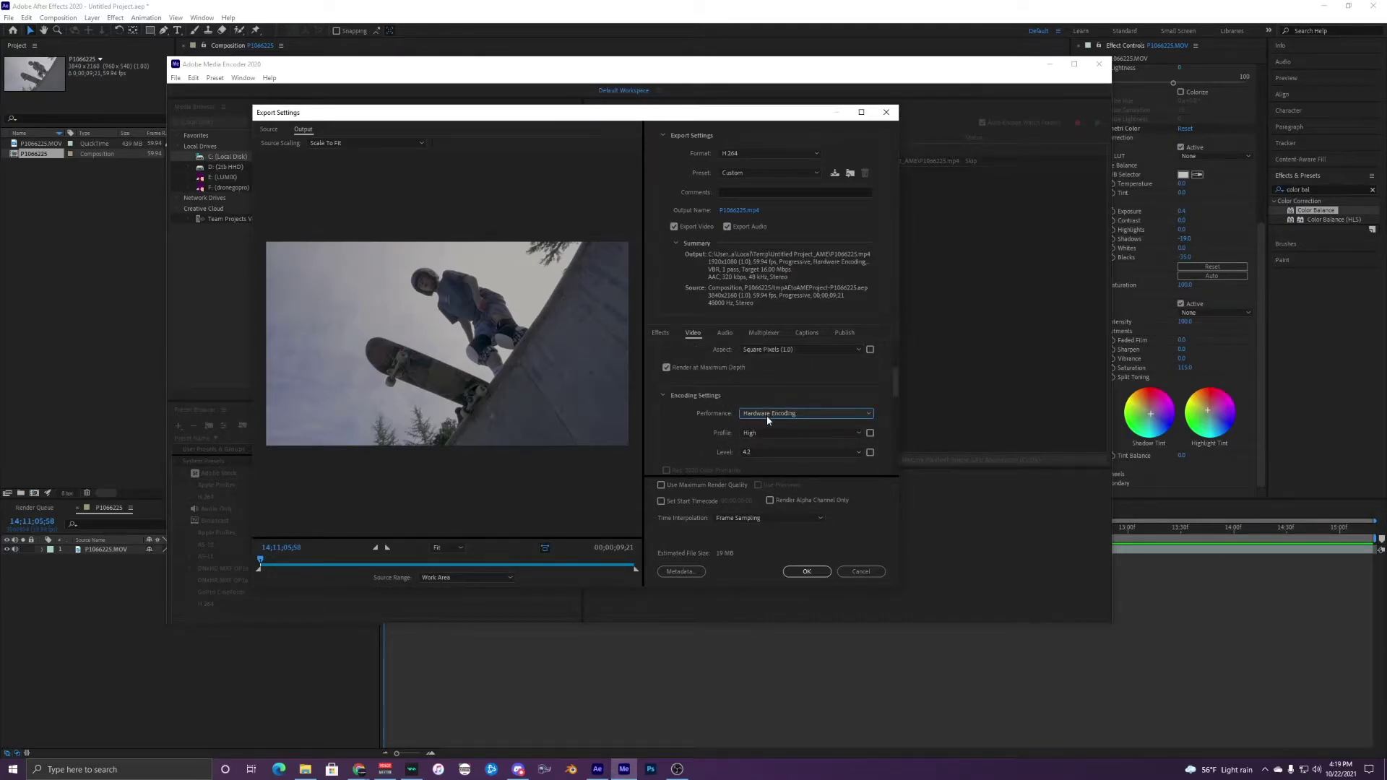
{"action": "scroll", "coordinate": [683, 415], "scroll_direction": "down", "scroll_amount": 1}
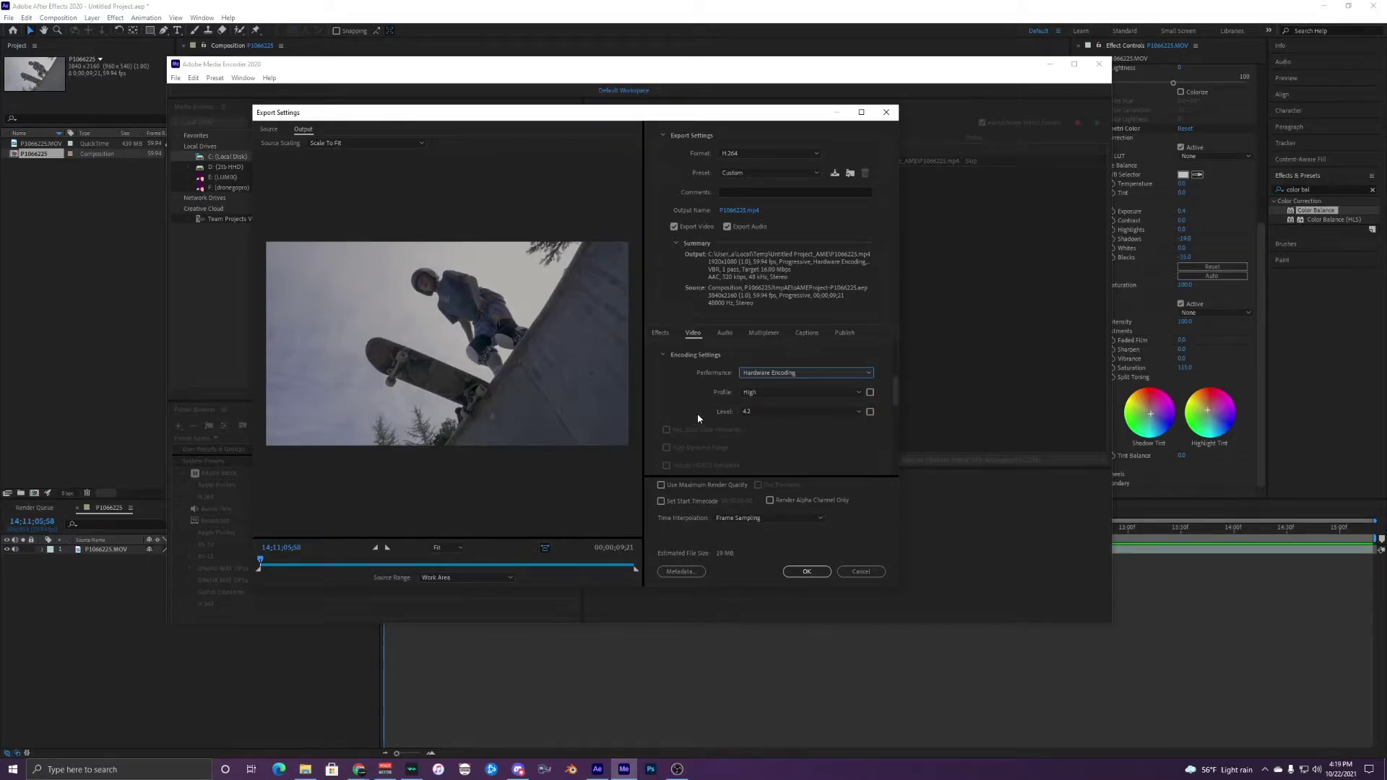
{"action": "scroll", "coordinate": [698, 394], "scroll_direction": "down", "scroll_amount": 2}
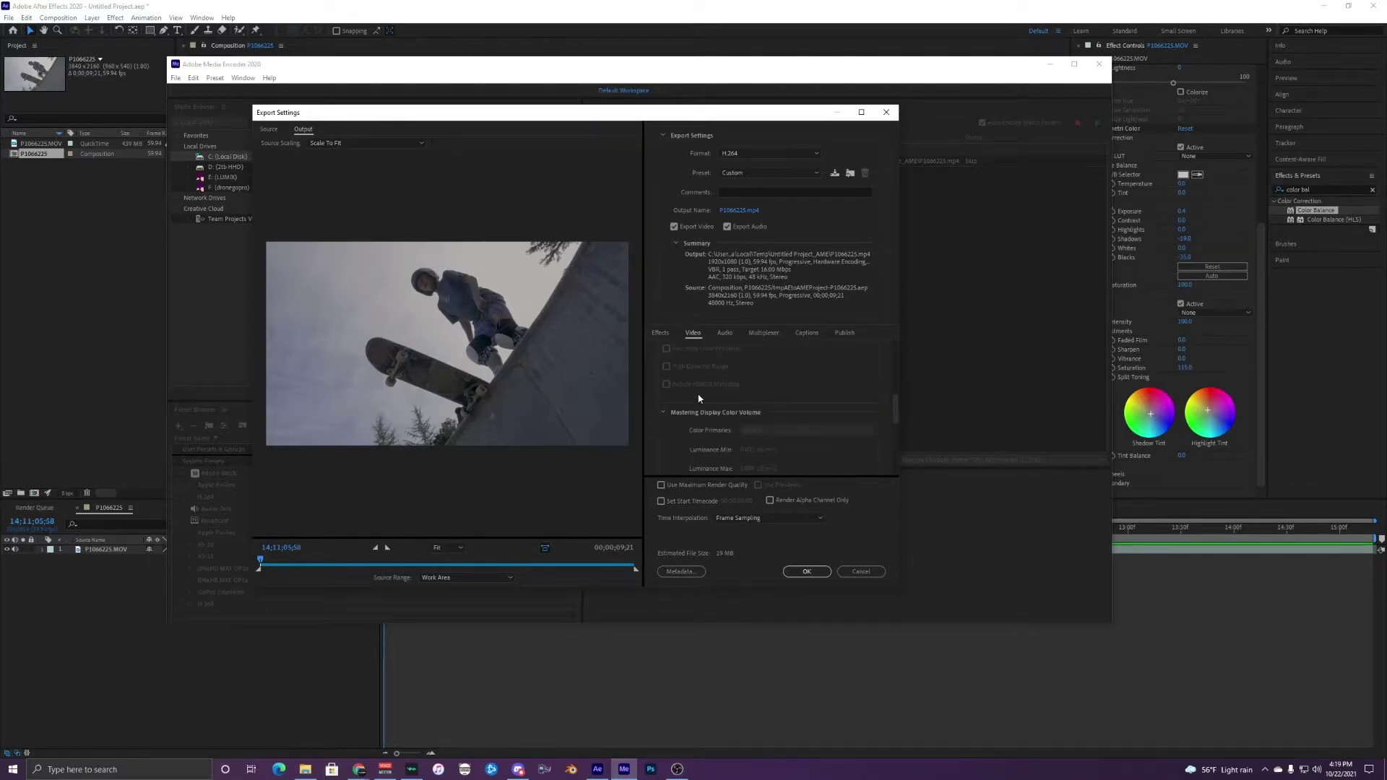
{"action": "scroll", "coordinate": [699, 398], "scroll_direction": "down", "scroll_amount": 2}
{"action": "scroll", "coordinate": [698, 398], "scroll_direction": "down", "scroll_amount": 4}
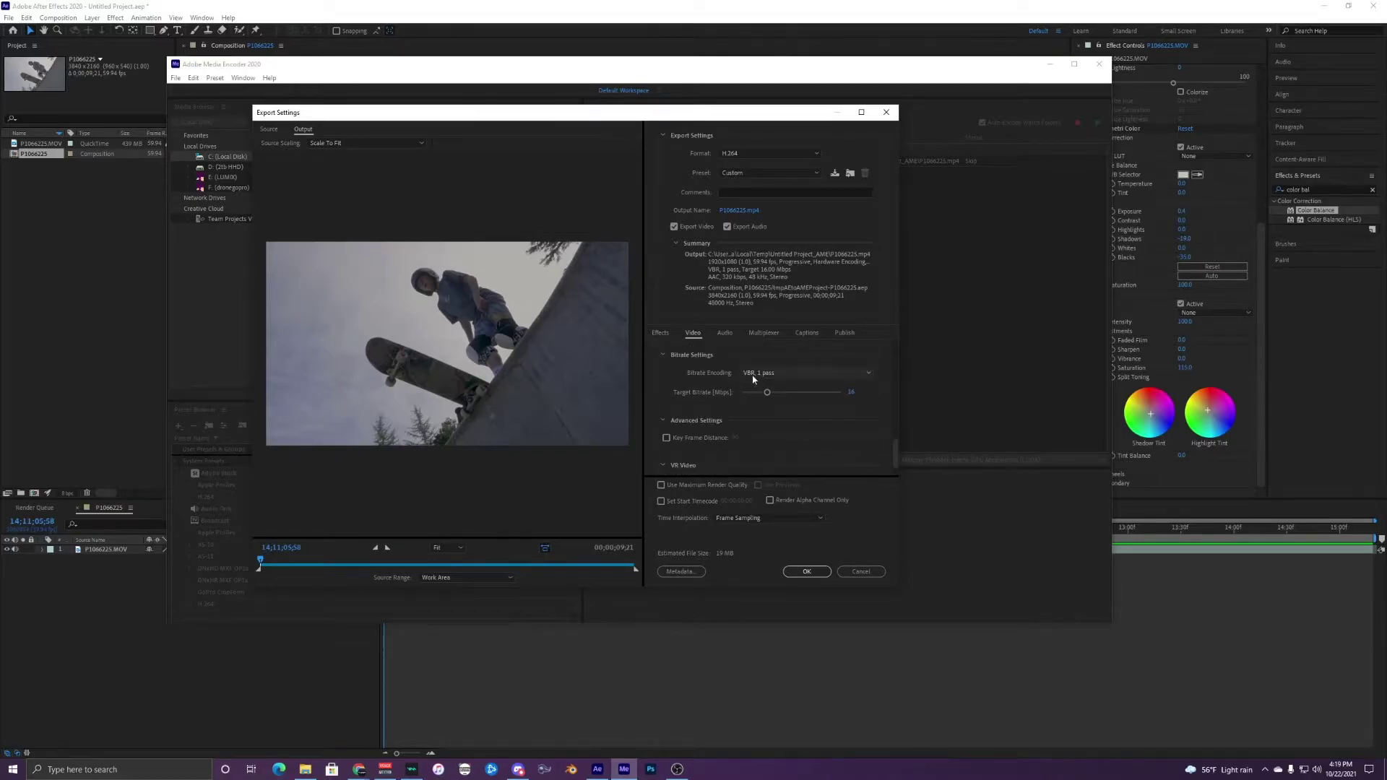
- Keep Bitrate Encoding at VBR, 1 pass and start entering the target bitrate
{"action": "left_click", "coordinate": [761, 374]}
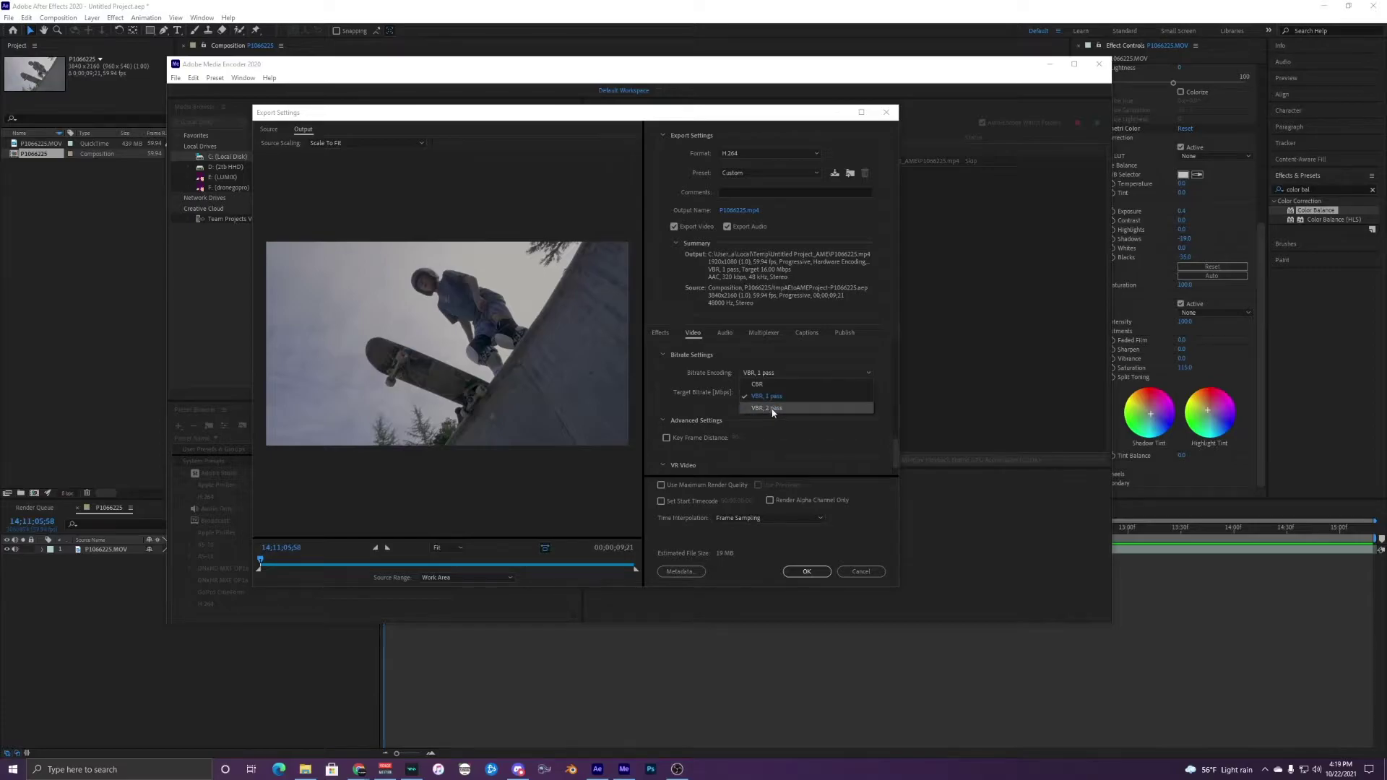
{"action": "left_click", "coordinate": [766, 396]}
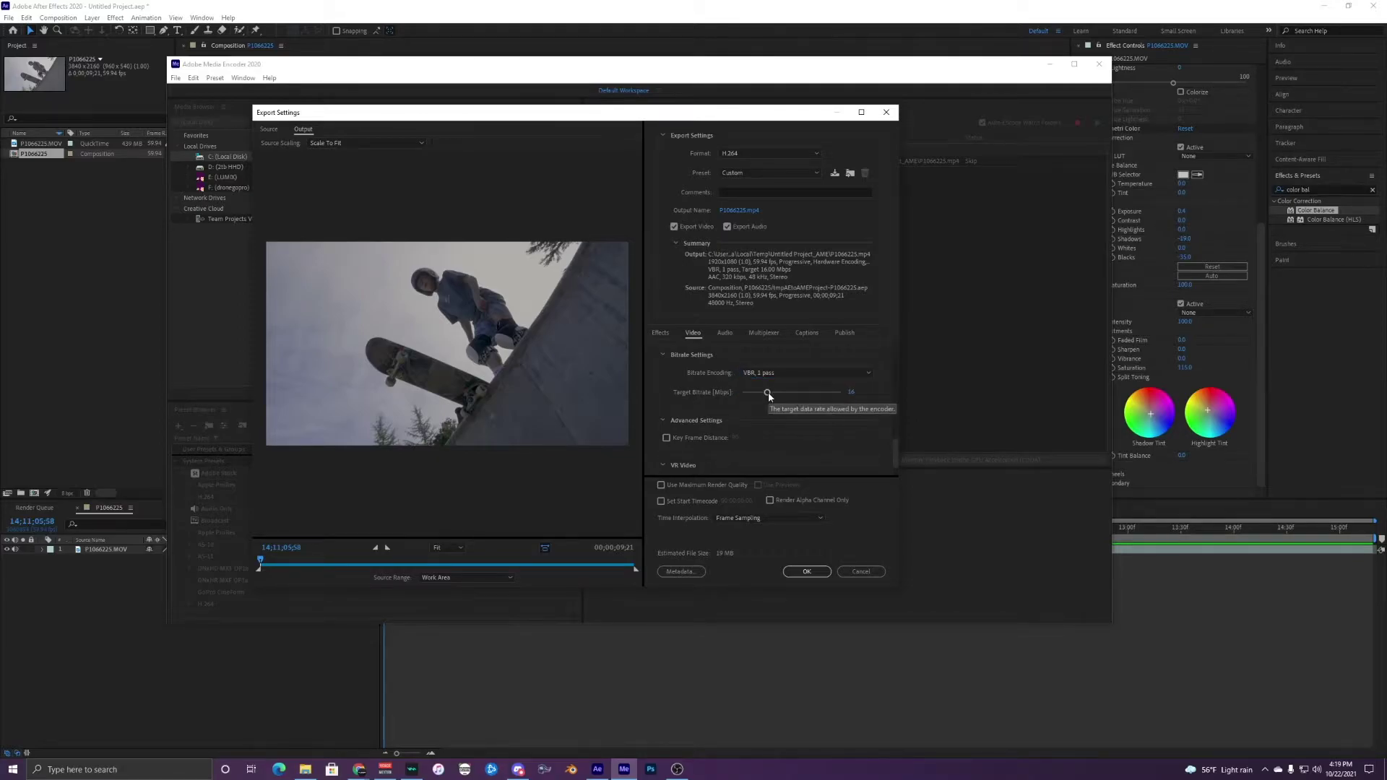
{"action": "mouse_move", "coordinate": [768, 394]}
{"action": "left_mouse_down"}
{"action": "mouse_move", "coordinate": [750, 397]}
{"action": "mouse_move", "coordinate": [773, 403]}
{"action": "left_mouse_up"}
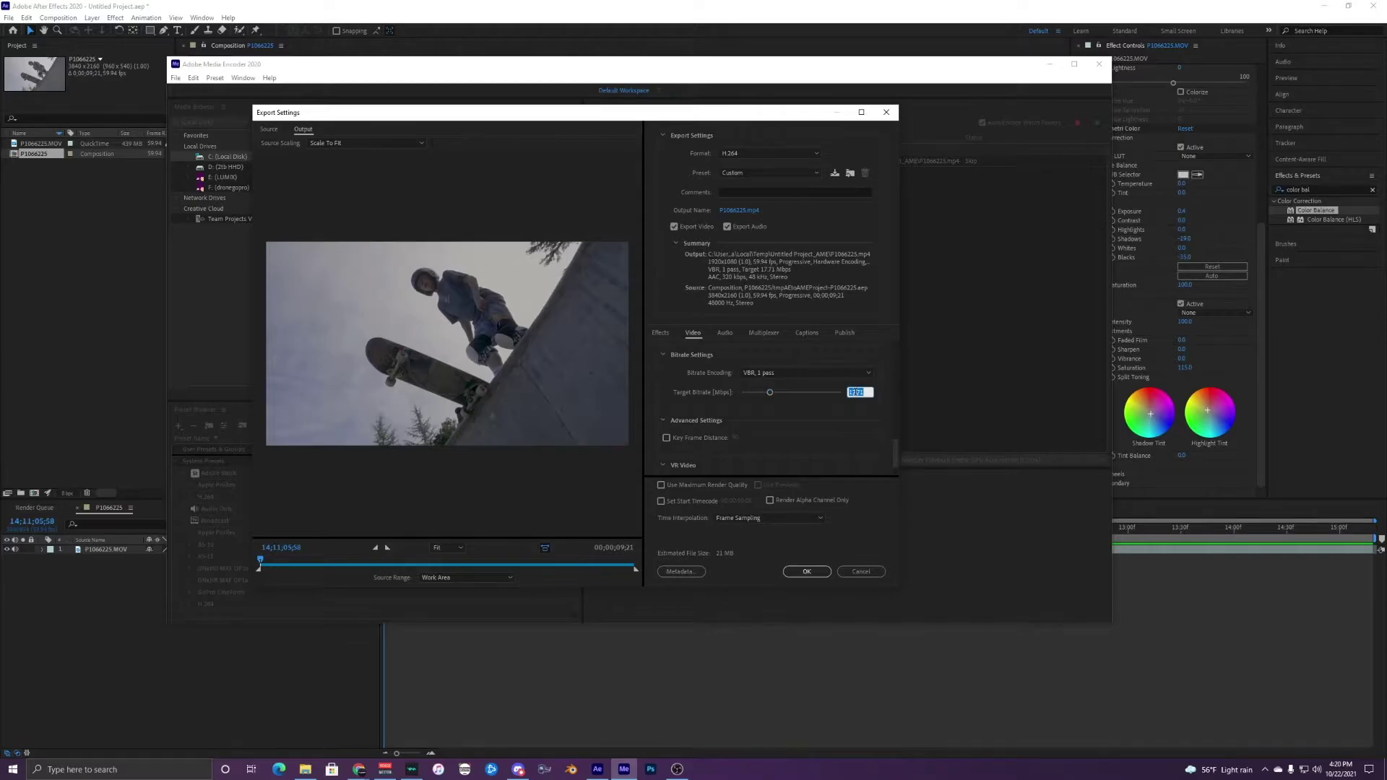
{"action": "type", "text": "16"}
{"action": "key", "text": "Return"}
- Set the Target Bitrate to 16 Mbps
{"action": "scroll", "coordinate": [732, 401], "scroll_direction": "up", "scroll_amount": 1}
{"action": "left_click_drag", "start_coordinate": [767, 433], "coordinate": [770, 433]}
{"action": "left_click", "coordinate": [849, 434]}
{"action": "type", "text": "16"}
{"action": "key", "text": "Return"}
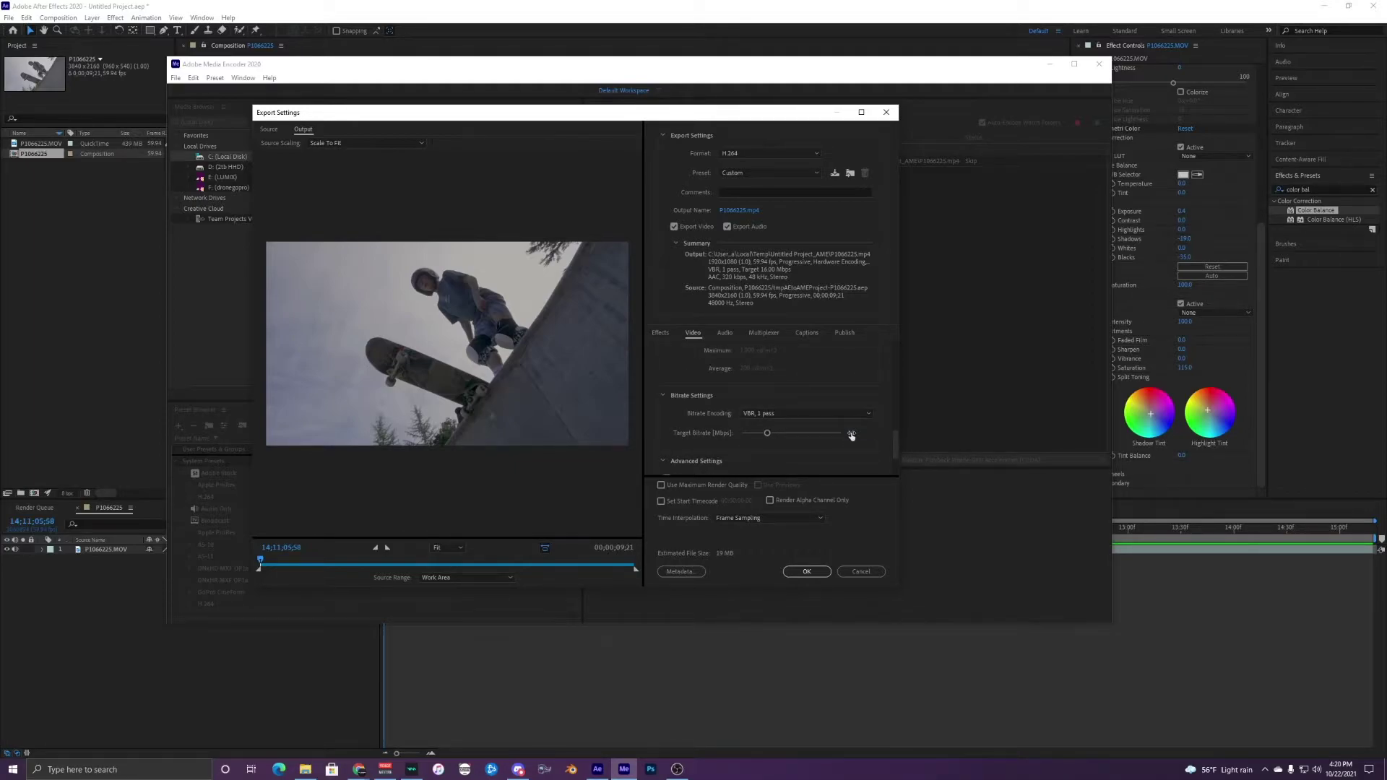
{"action": "scroll", "coordinate": [889, 407], "scroll_direction": "down", "scroll_amount": 2}
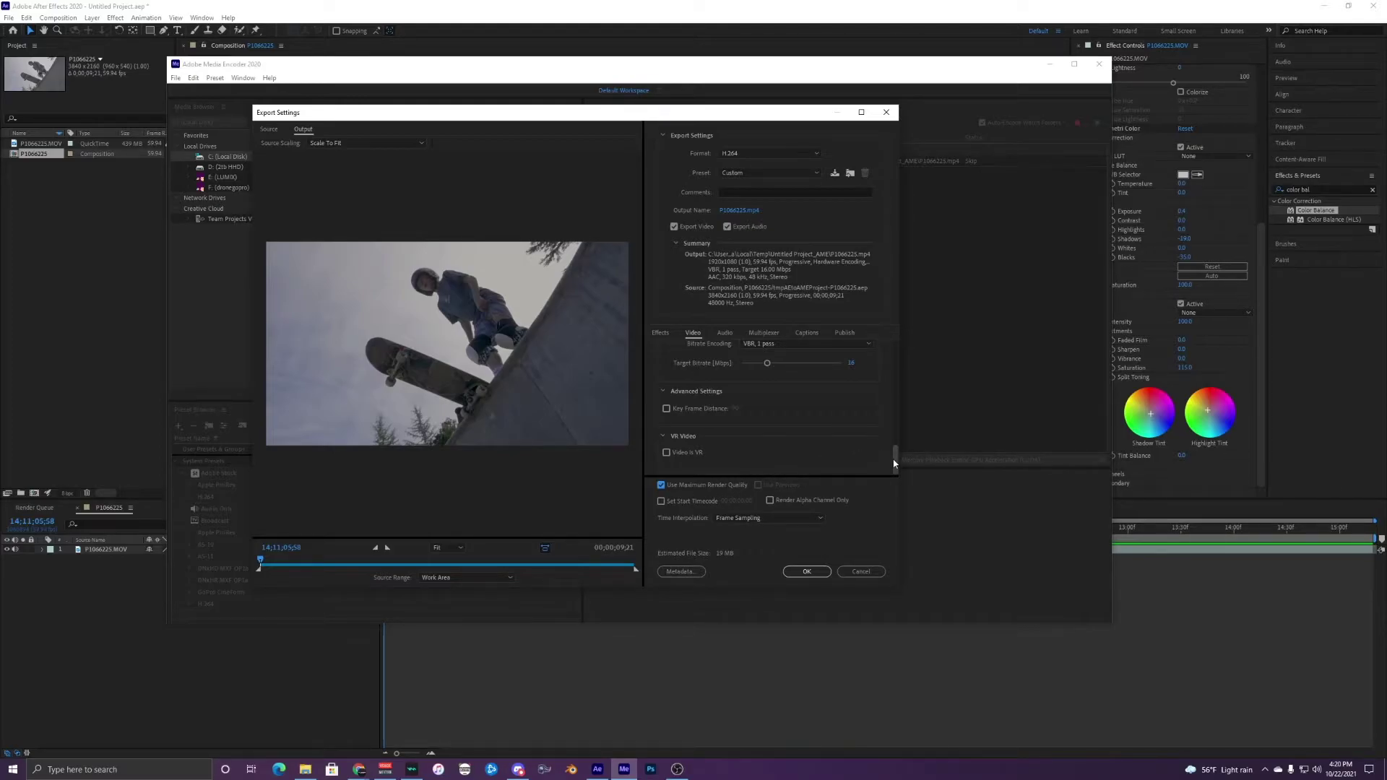
- On the Audio tab, keep the sample rate at 48000 Hz and review the 320 kbps bitrate settings
{"action": "scroll", "coordinate": [895, 460], "scroll_direction": "up", "scroll_amount": 3}
{"action": "left_click_drag", "start_coordinate": [896, 442], "coordinate": [894, 332]}
{"action": "left_click", "coordinate": [724, 334]}
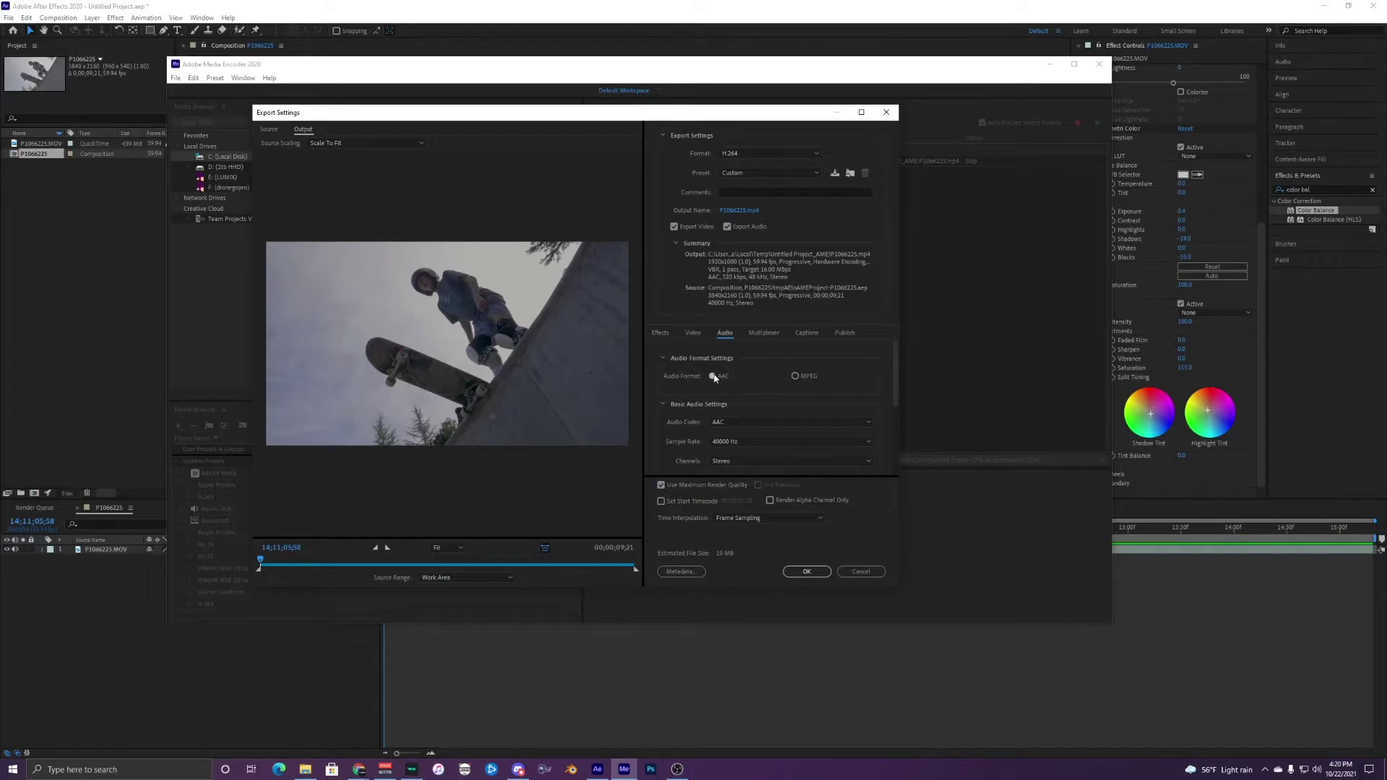
{"action": "scroll", "coordinate": [688, 405], "scroll_direction": "down", "scroll_amount": 2}
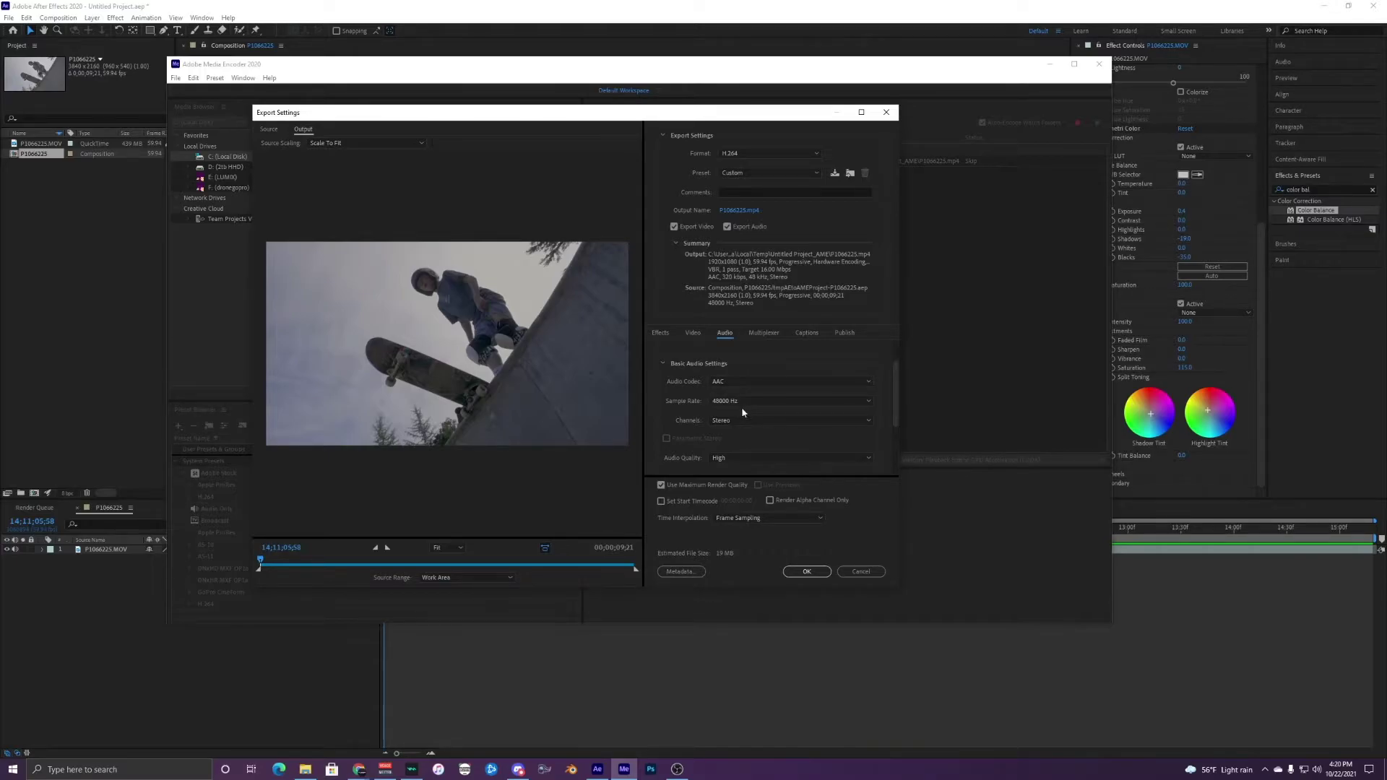
{"action": "mouse_move", "coordinate": [893, 401]}
{"action": "left_mouse_down"}
{"action": "mouse_move", "coordinate": [894, 418]}
{"action": "mouse_move", "coordinate": [894, 400]}
{"action": "left_mouse_up"}
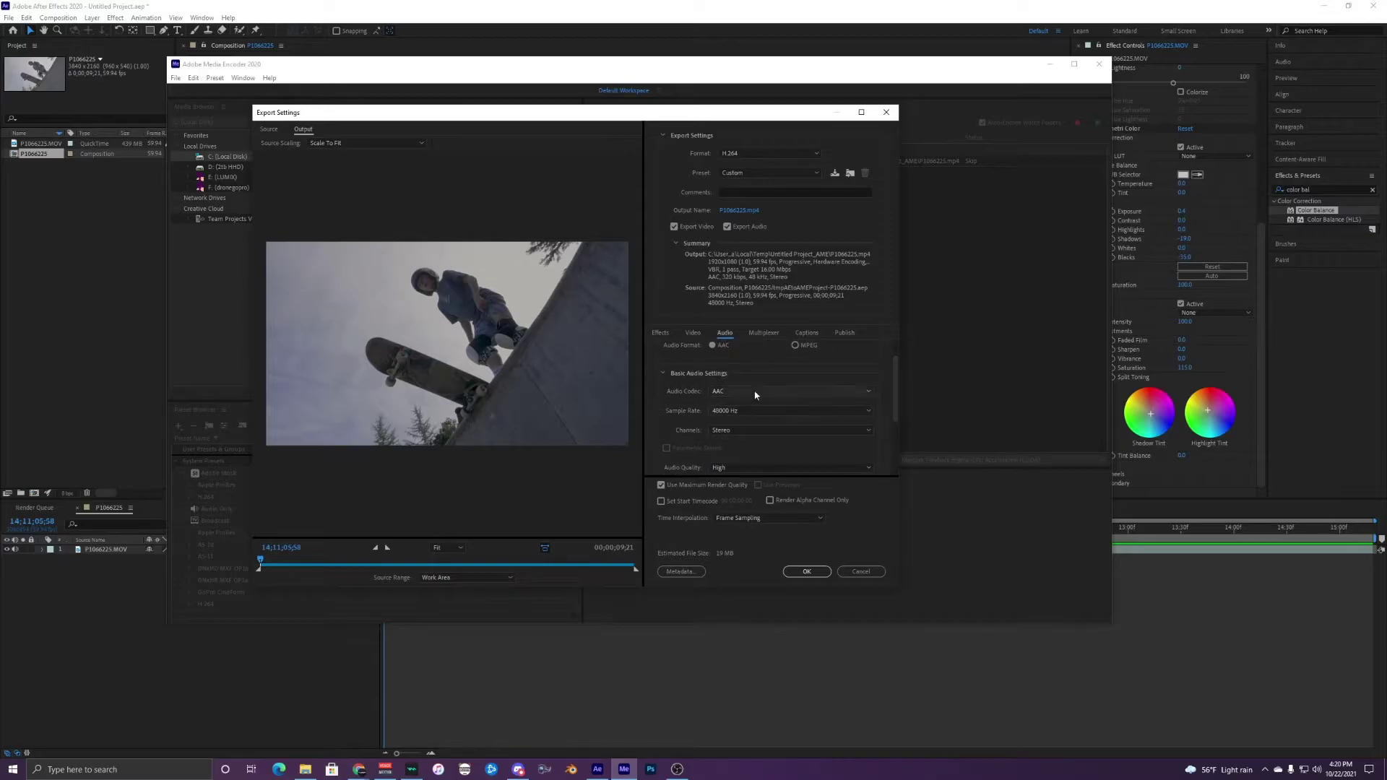
{"action": "left_click", "coordinate": [761, 410]}
{"action": "left_click", "coordinate": [744, 444]}
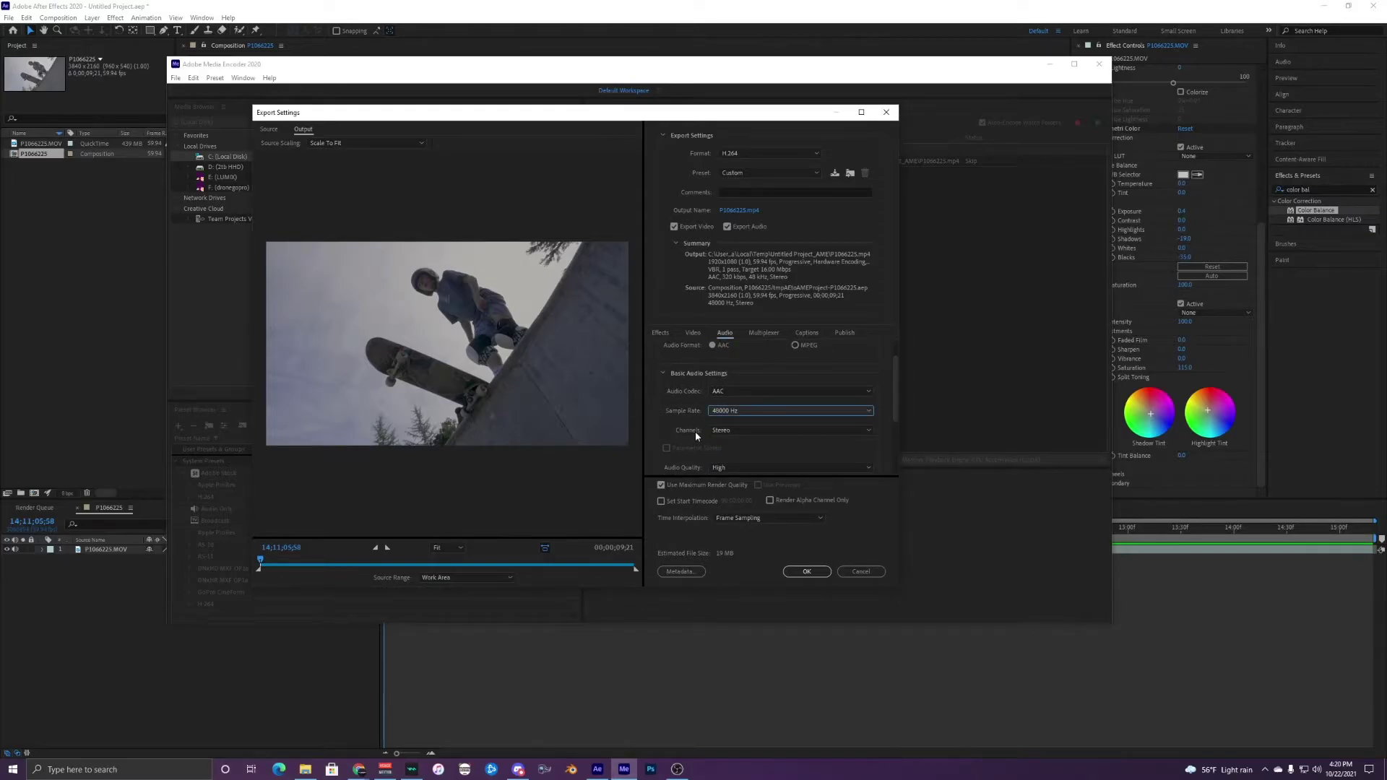
{"action": "left_click_drag", "start_coordinate": [894, 378], "coordinate": [893, 410]}
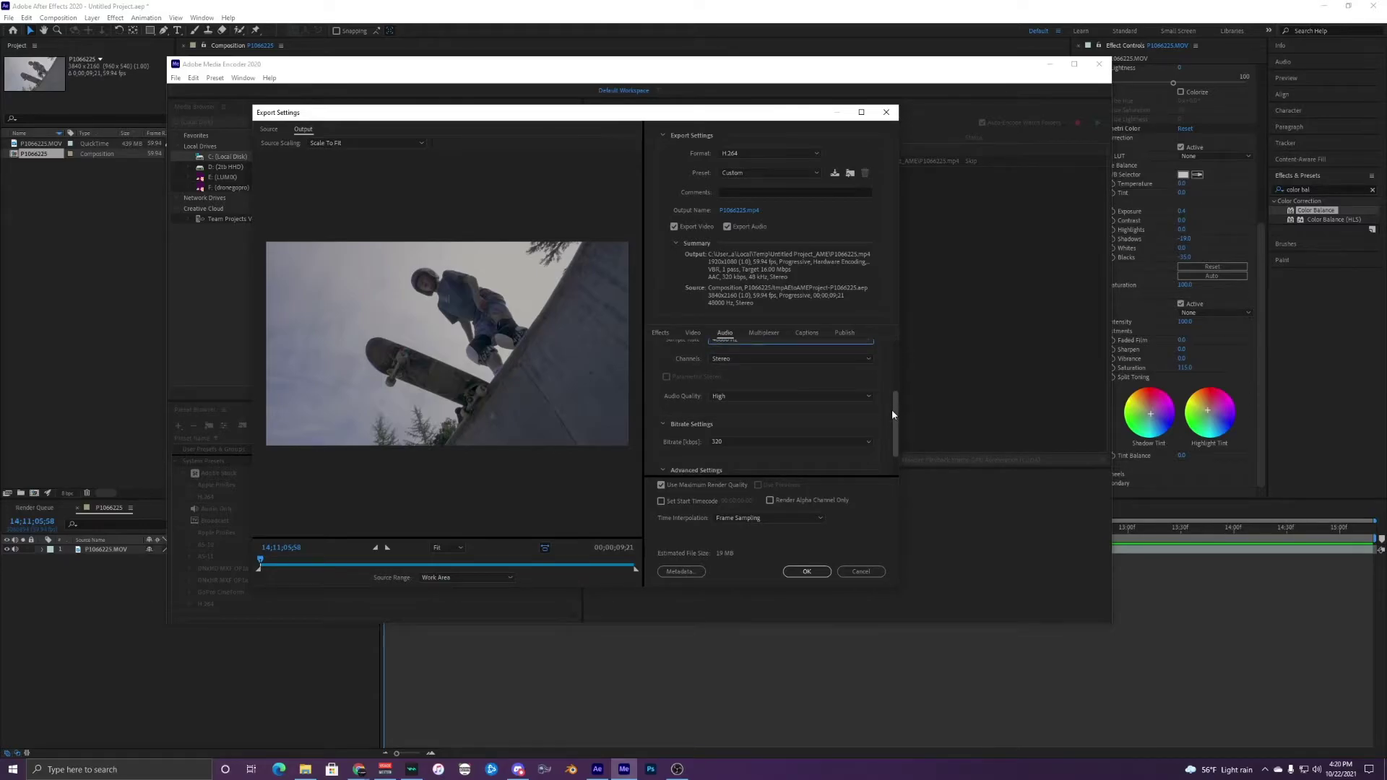
{"action": "scroll", "coordinate": [755, 422], "scroll_direction": "down", "scroll_amount": 1}
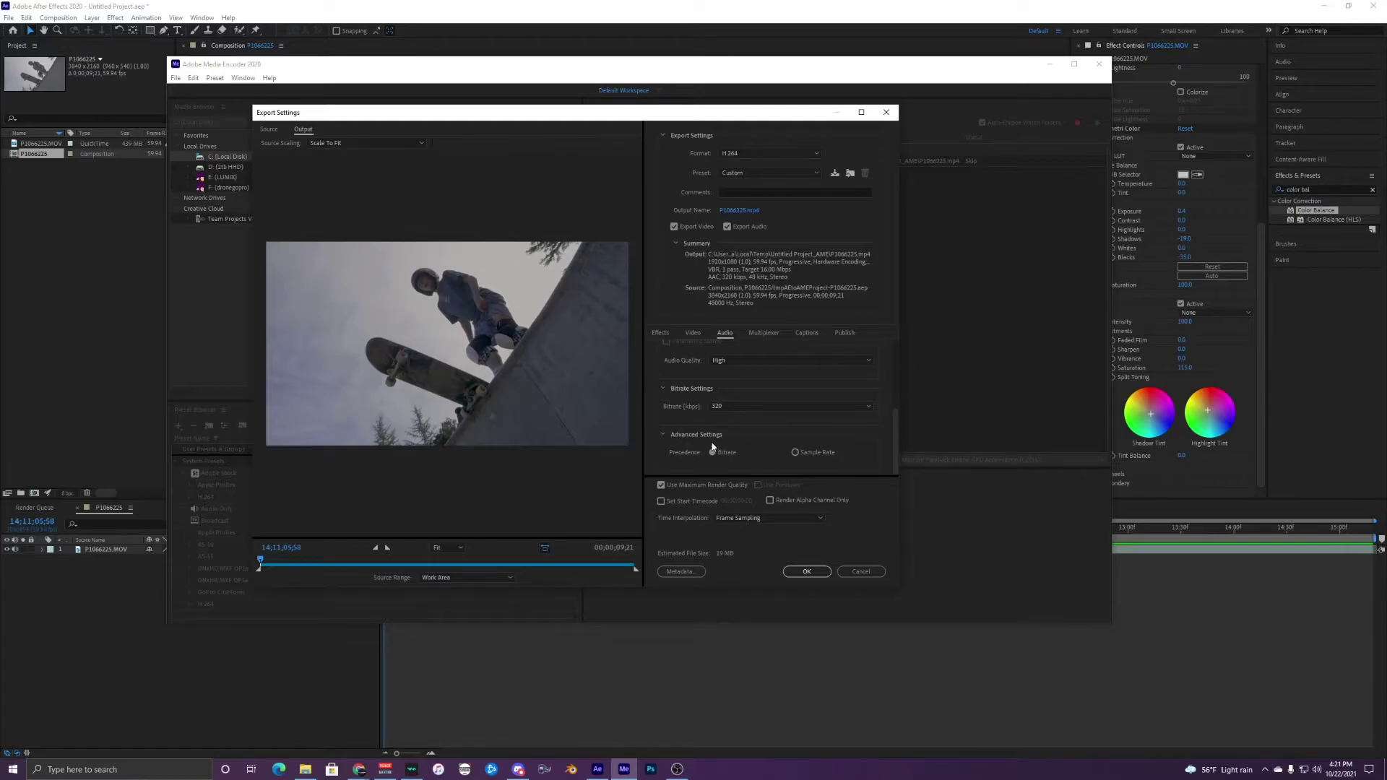
- Keep MP4 as the Multiplexer container format
{"action": "left_click", "coordinate": [757, 333]}
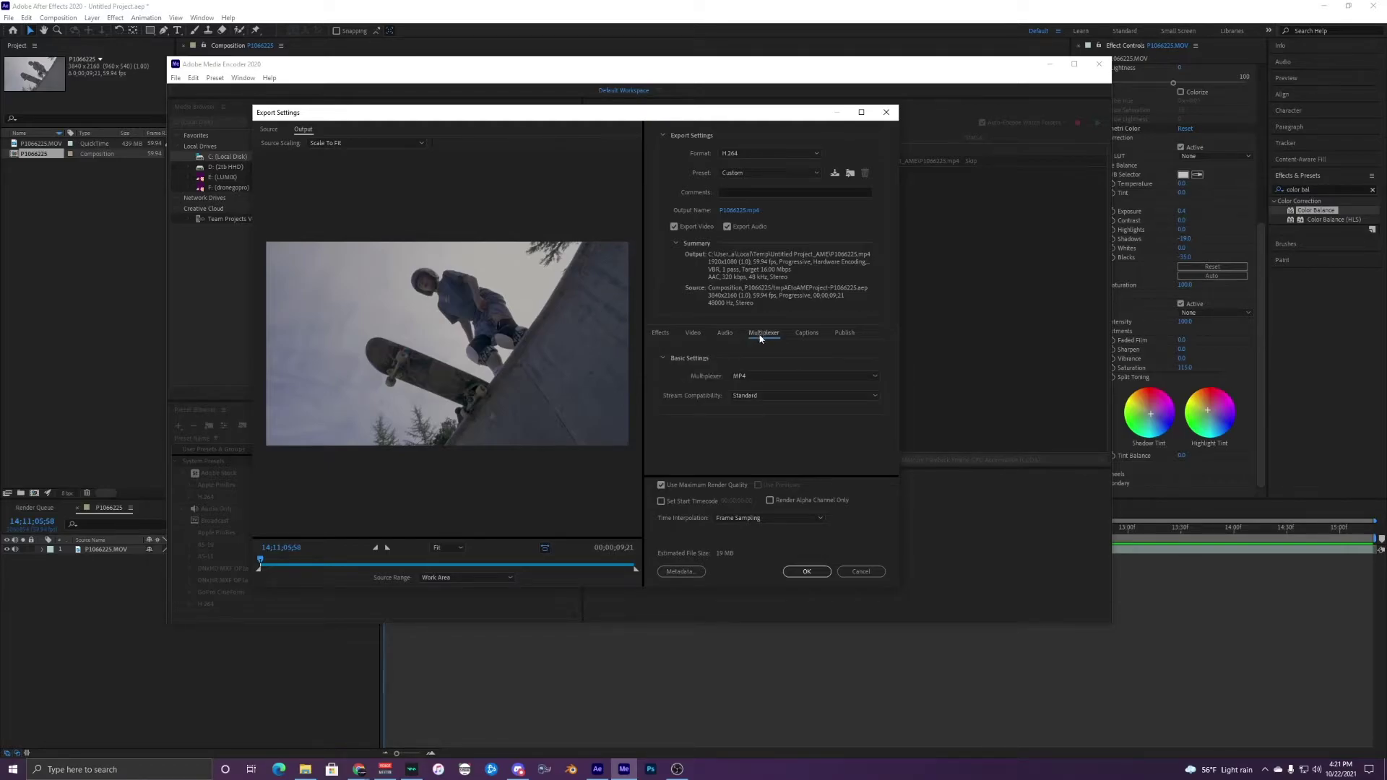
{"action": "left_click", "coordinate": [749, 376]}
{"action": "left_click", "coordinate": [756, 372]}
- Review the Captions and Publish settings, then return to the Effects options
{"action": "left_click", "coordinate": [800, 334]}
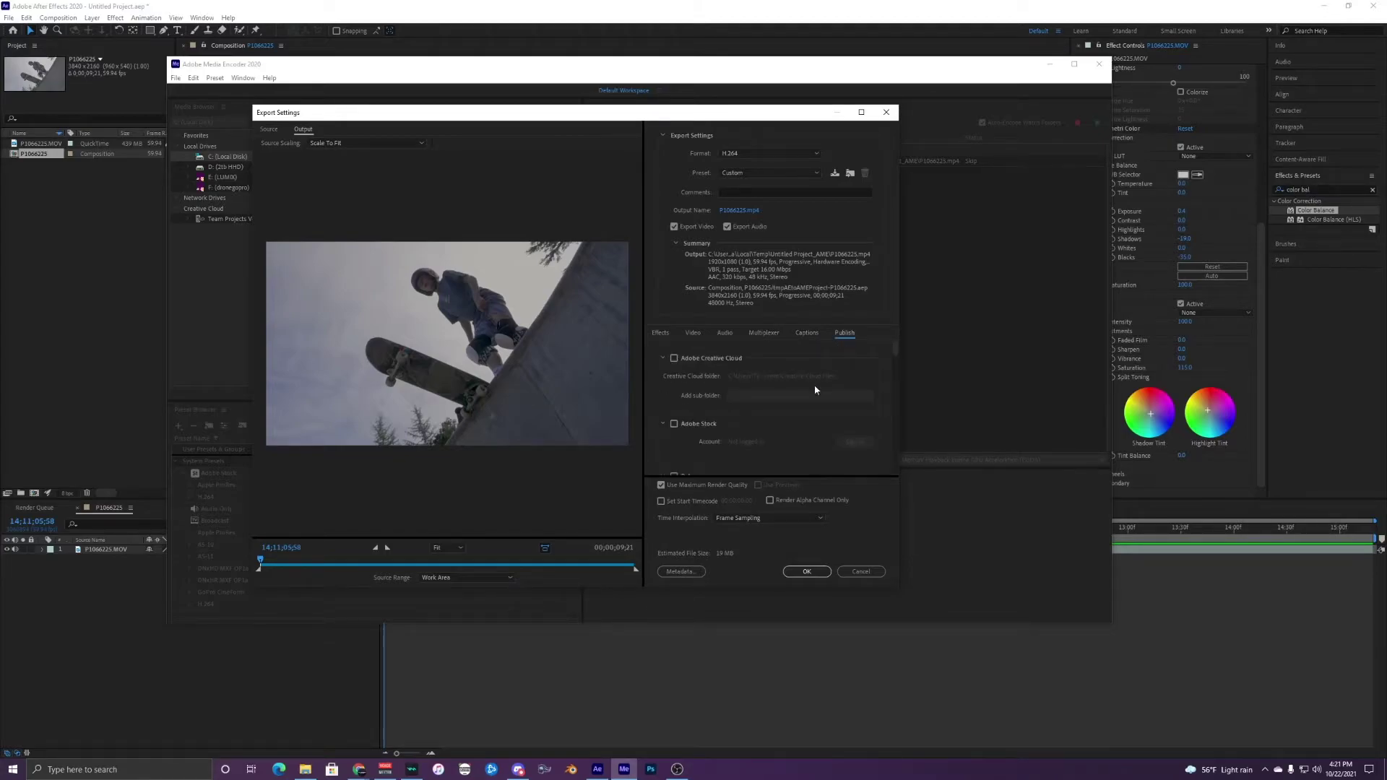
{"action": "left_click_drag", "start_coordinate": [895, 353], "coordinate": [888, 318]}
{"action": "left_click", "coordinate": [806, 332]}
{"action": "left_click", "coordinate": [764, 333]}
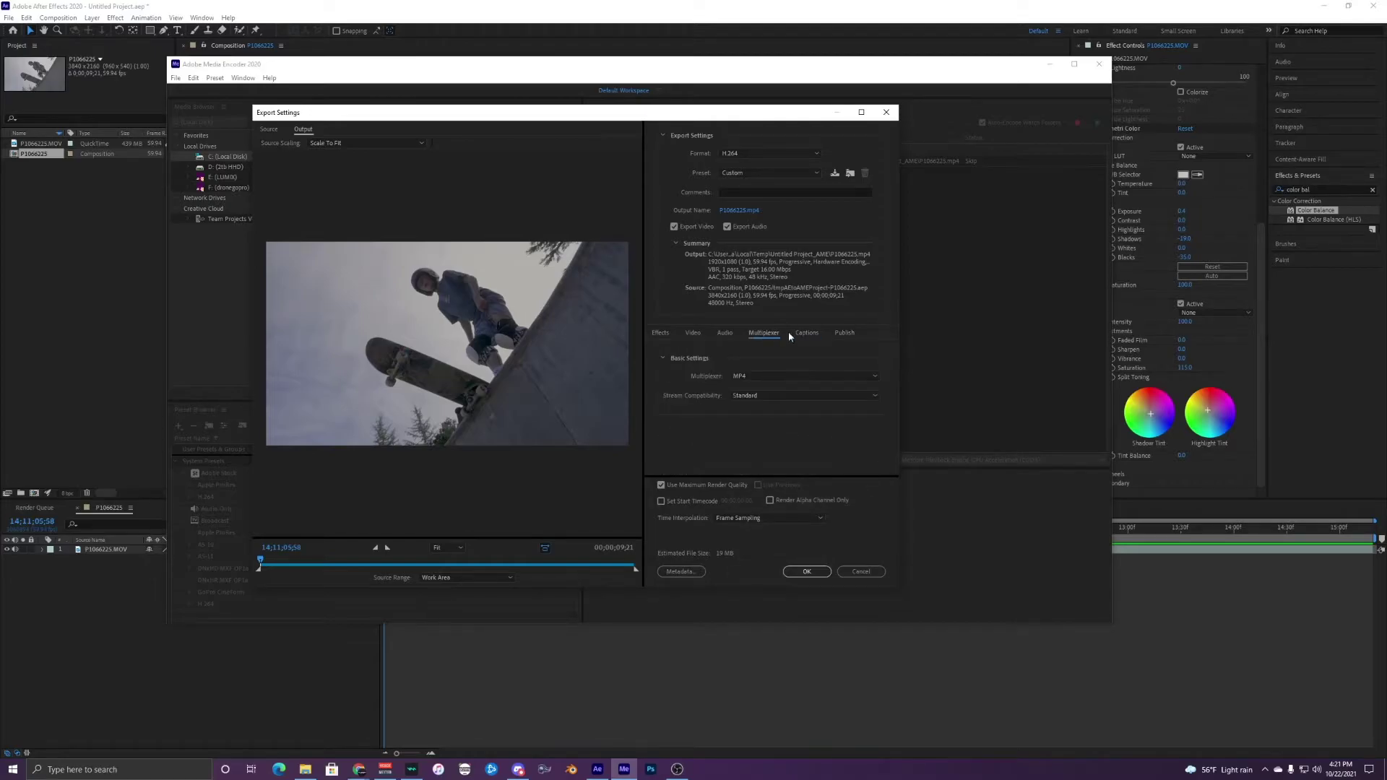
{"action": "left_click", "coordinate": [660, 332]}
{"action": "scroll", "coordinate": [877, 388], "scroll_direction": "down", "scroll_amount": 2}
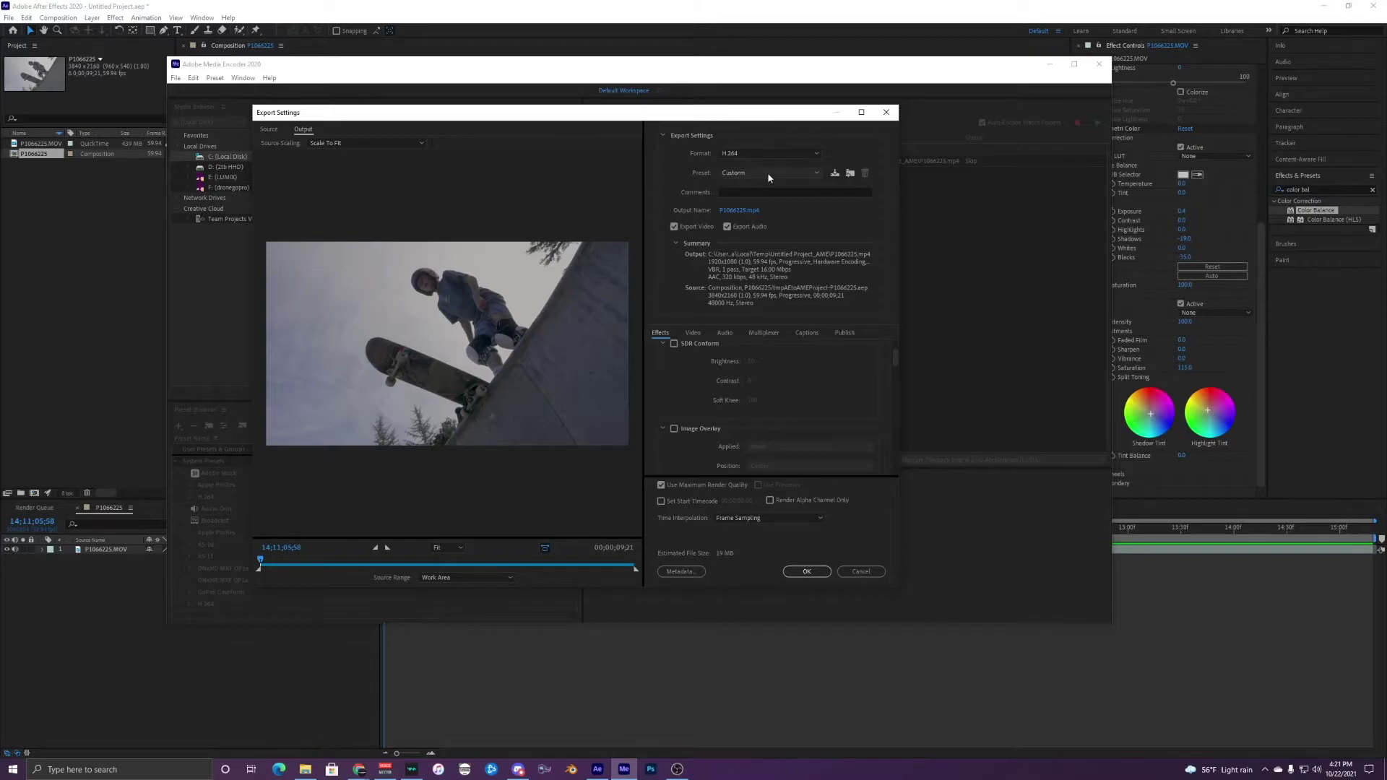
- Save the export settings as preset '1080p YT', including effects and publish settings
{"action": "left_click", "coordinate": [834, 175]}
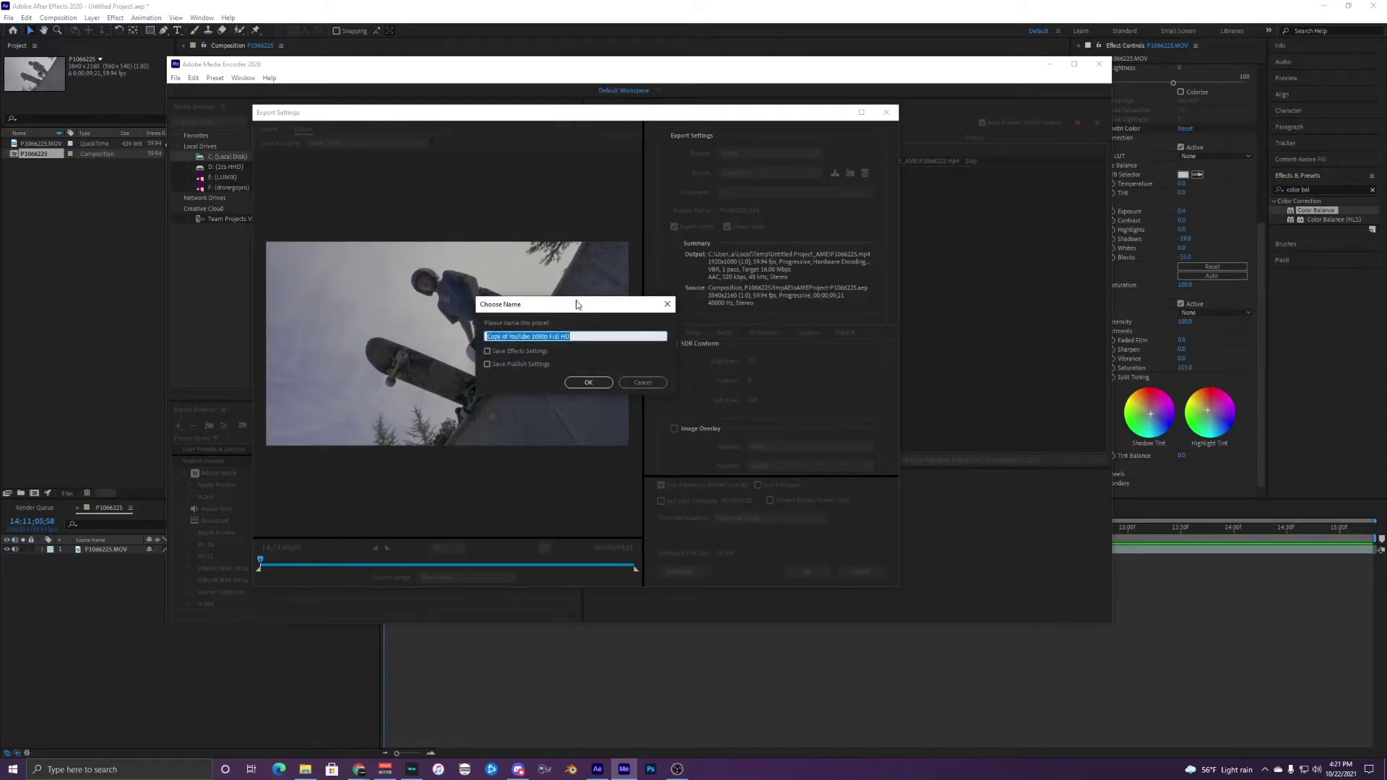
{"action": "type", "text": "1080p YT"}
{"action": "left_click", "coordinate": [487, 352]}
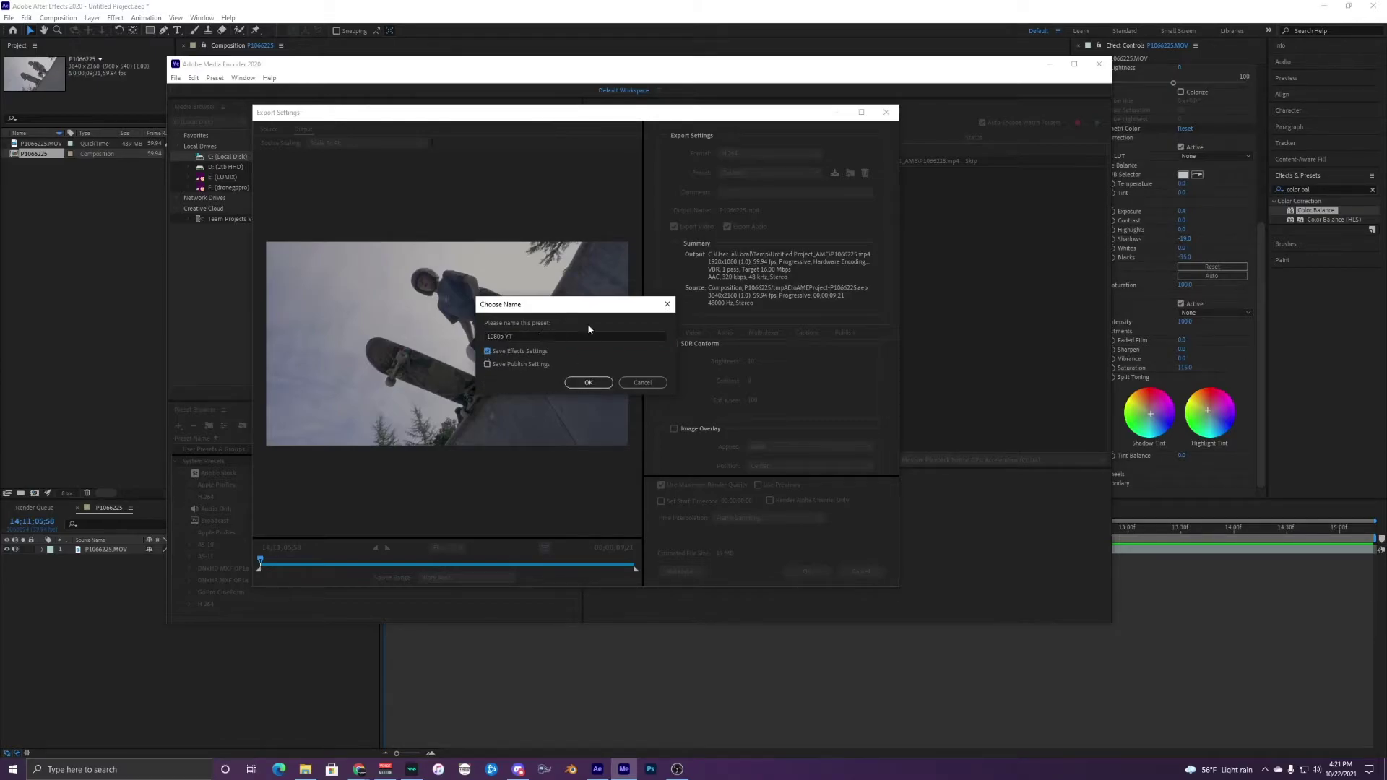
{"action": "left_click", "coordinate": [488, 365]}
{"action": "left_click", "coordinate": [577, 387]}
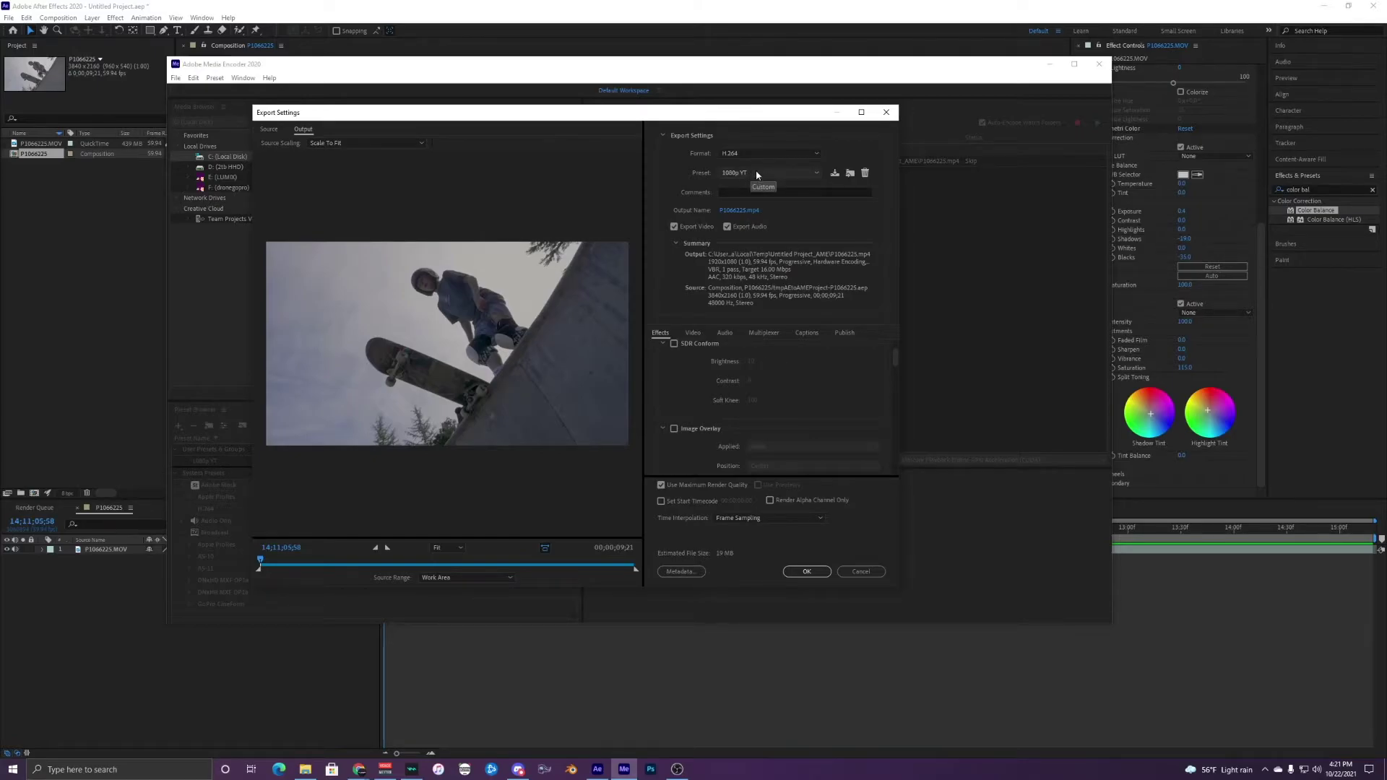
{"action": "left_click", "coordinate": [753, 172]}
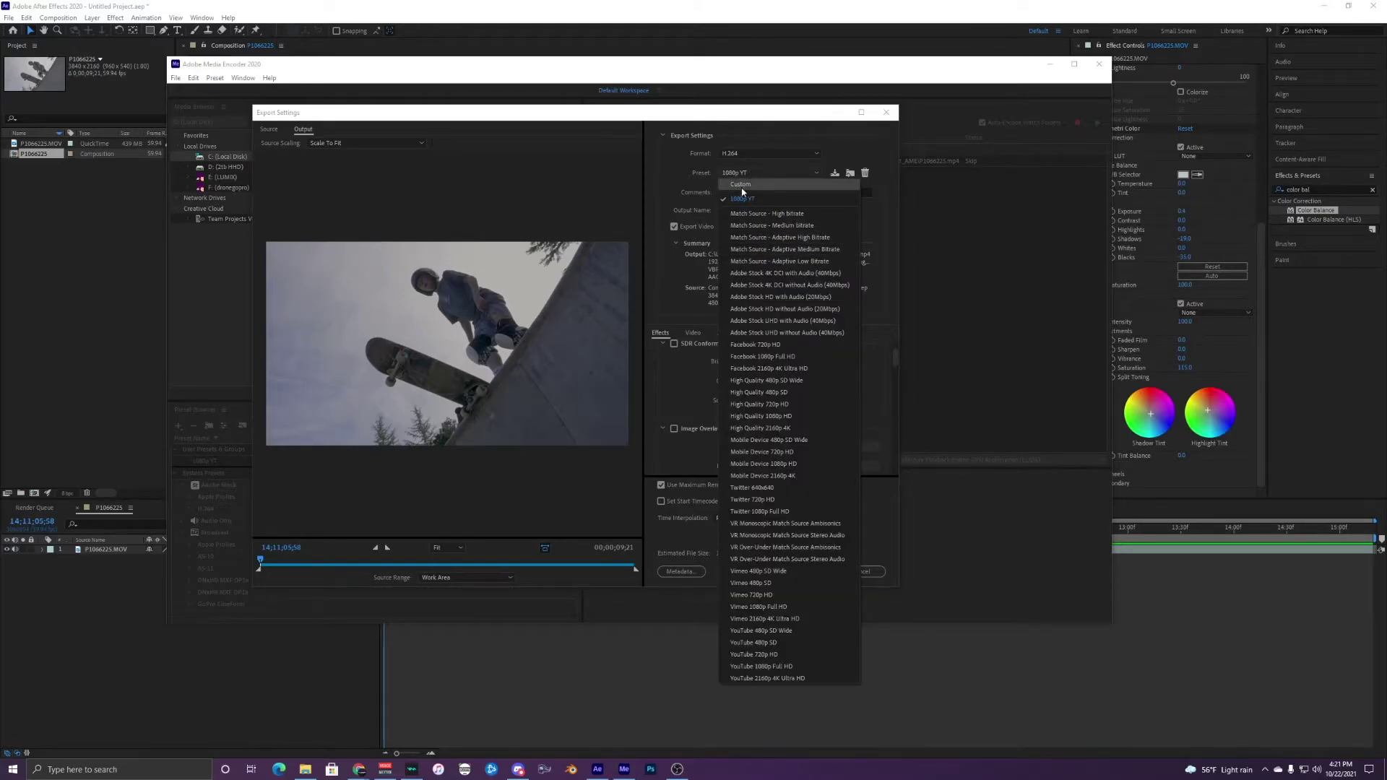
- Keep 1080p YT as the selected preset and accept the export settings
{"action": "left_click", "coordinate": [765, 180]}
{"action": "left_click", "coordinate": [764, 176]}
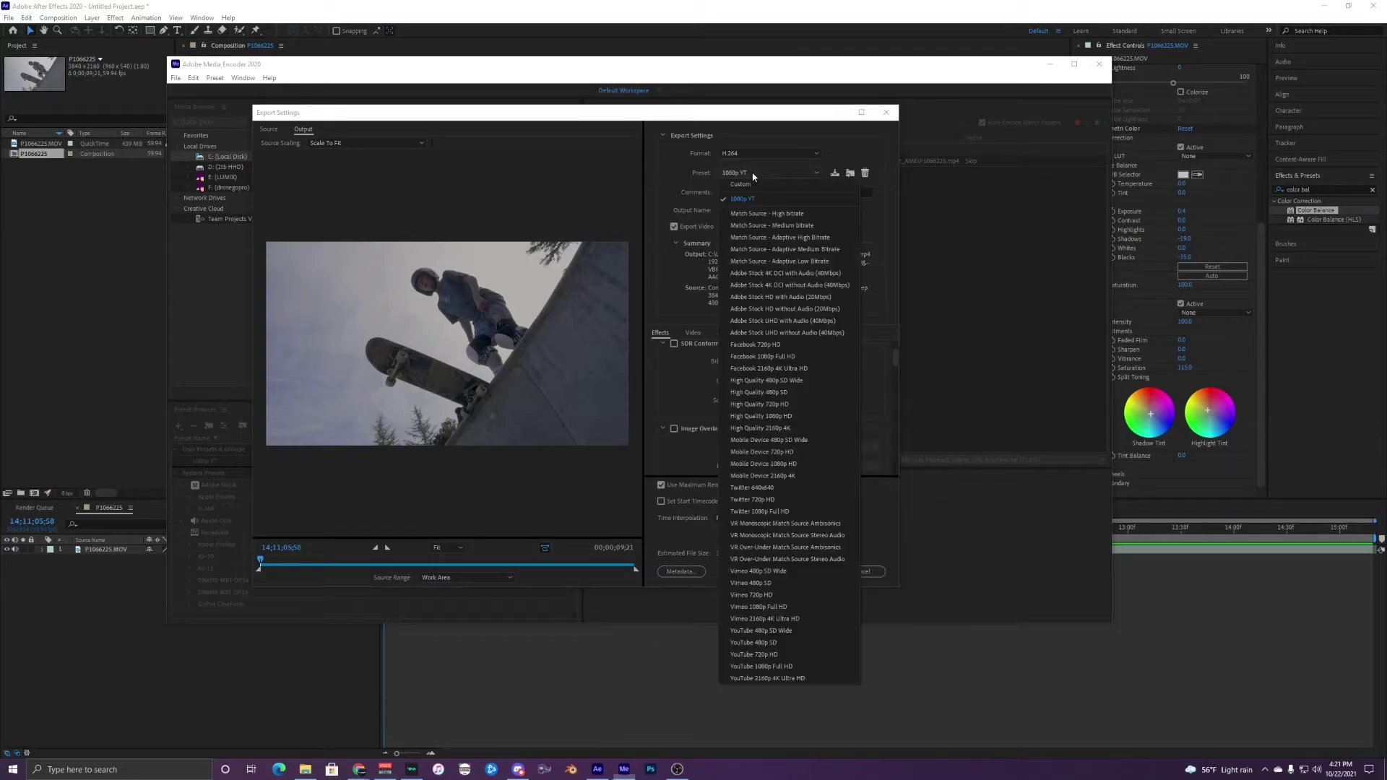
{"action": "left_click", "coordinate": [691, 176]}
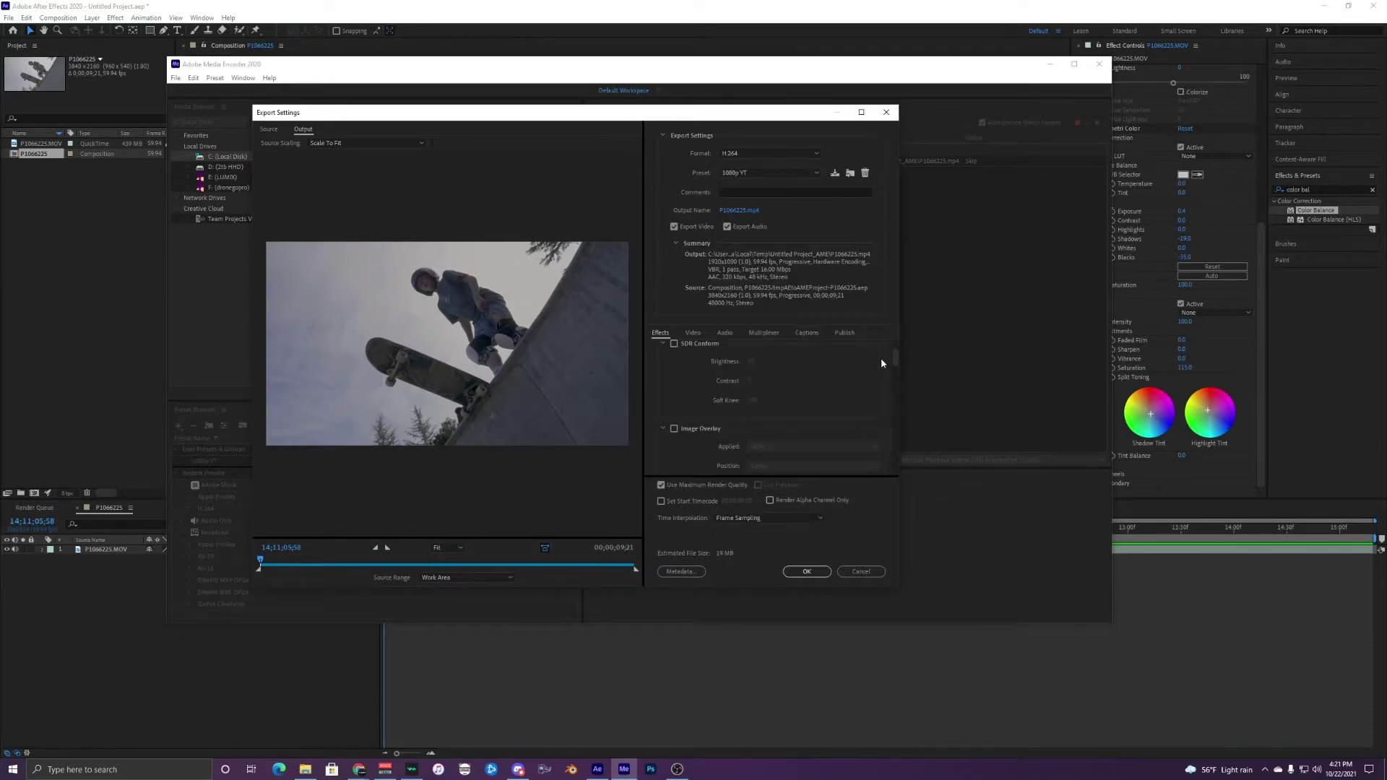
{"action": "scroll", "coordinate": [895, 380], "scroll_direction": "up", "scroll_amount": 3}
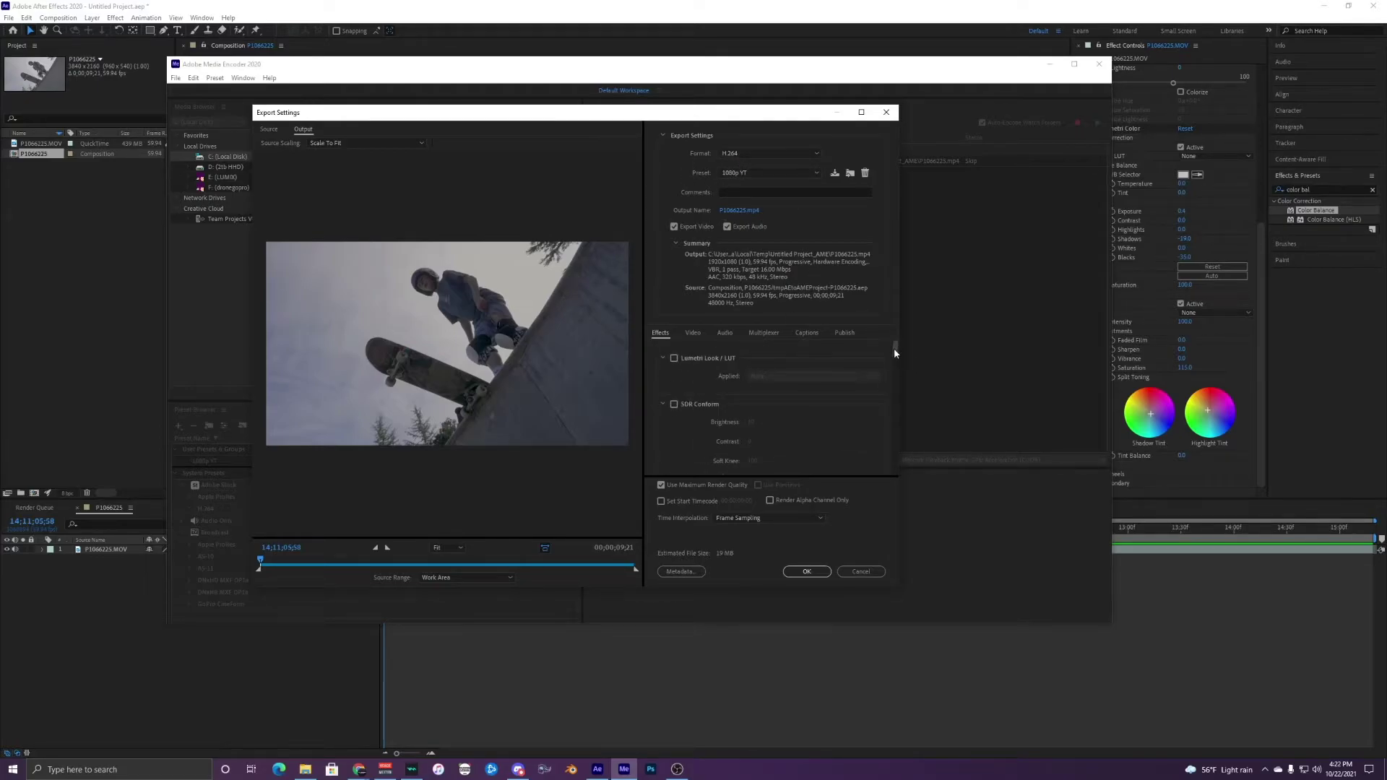
{"action": "left_click", "coordinate": [802, 572]}
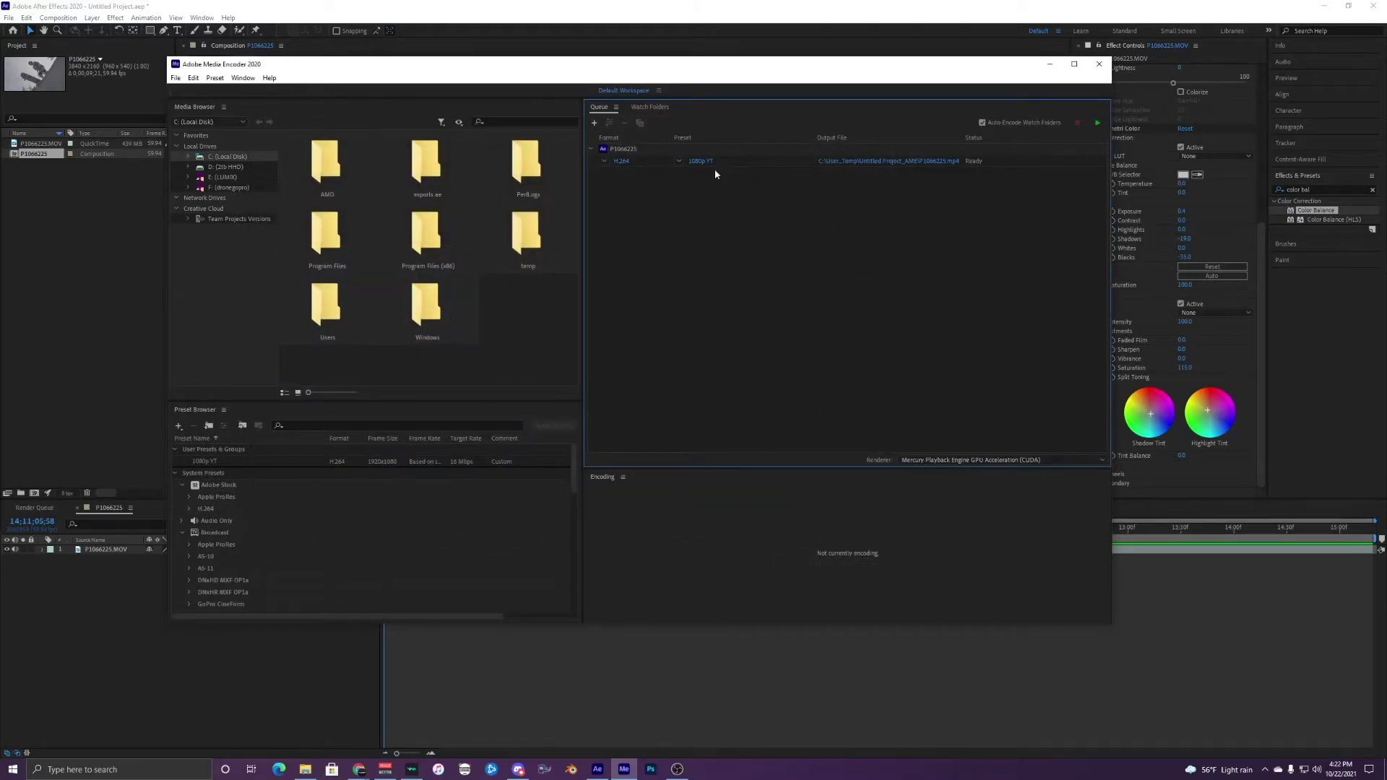
- Set the output file to testvid.mp4 in D:\after effects renders
{"action": "left_click", "coordinate": [864, 162]}
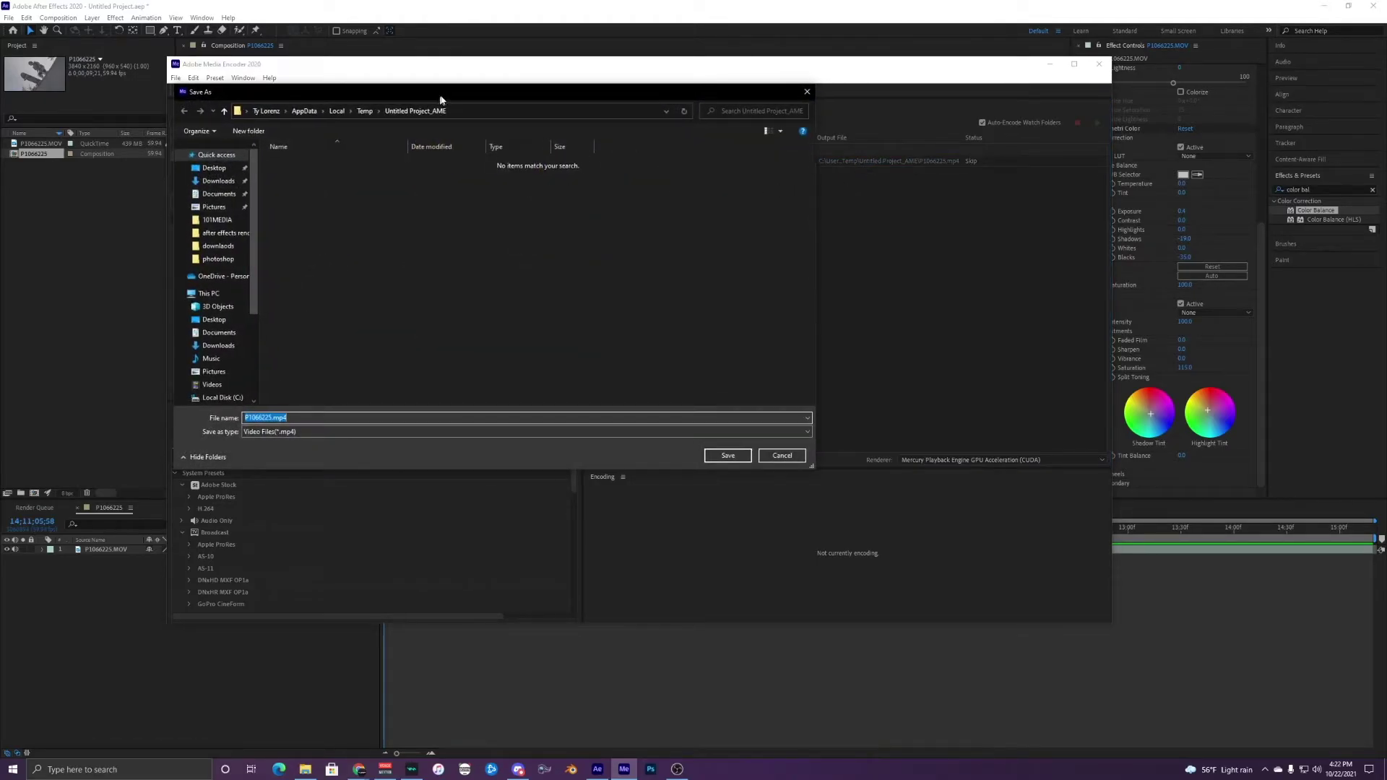
{"action": "left_click_drag", "start_coordinate": [438, 99], "coordinate": [752, 126]}
{"action": "left_click_drag", "start_coordinate": [565, 303], "coordinate": [565, 353]}
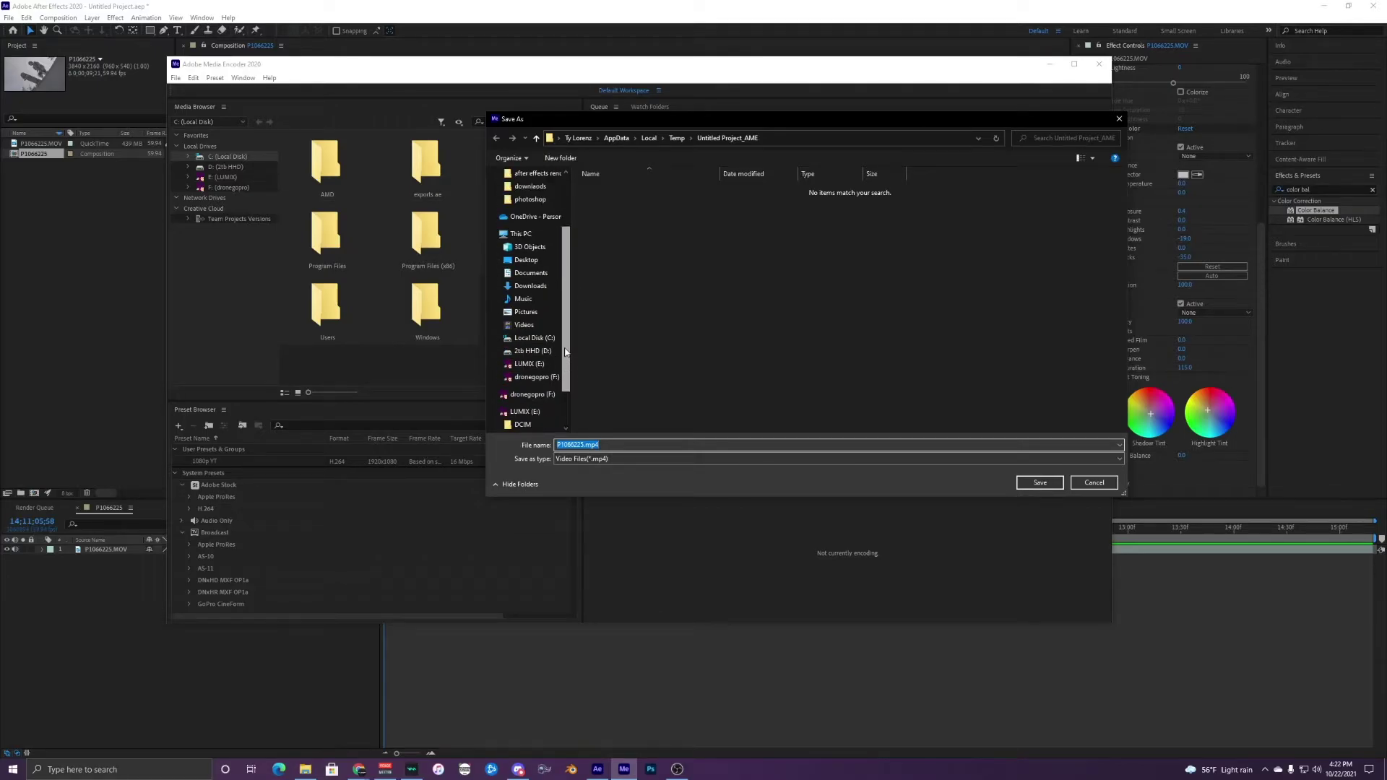
{"action": "left_click", "coordinate": [538, 351]}
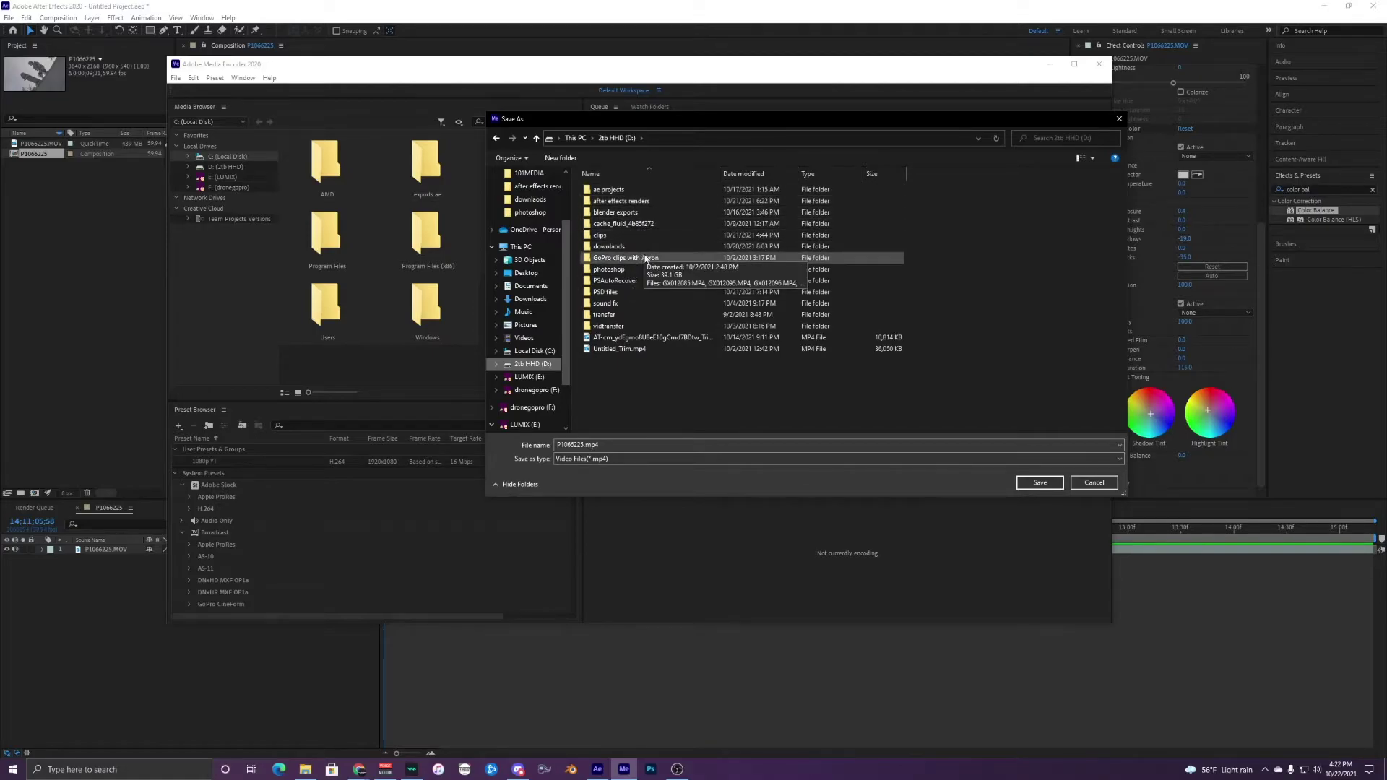
{"action": "double_click", "coordinate": [656, 201]}
{"action": "double_click", "coordinate": [621, 445]}
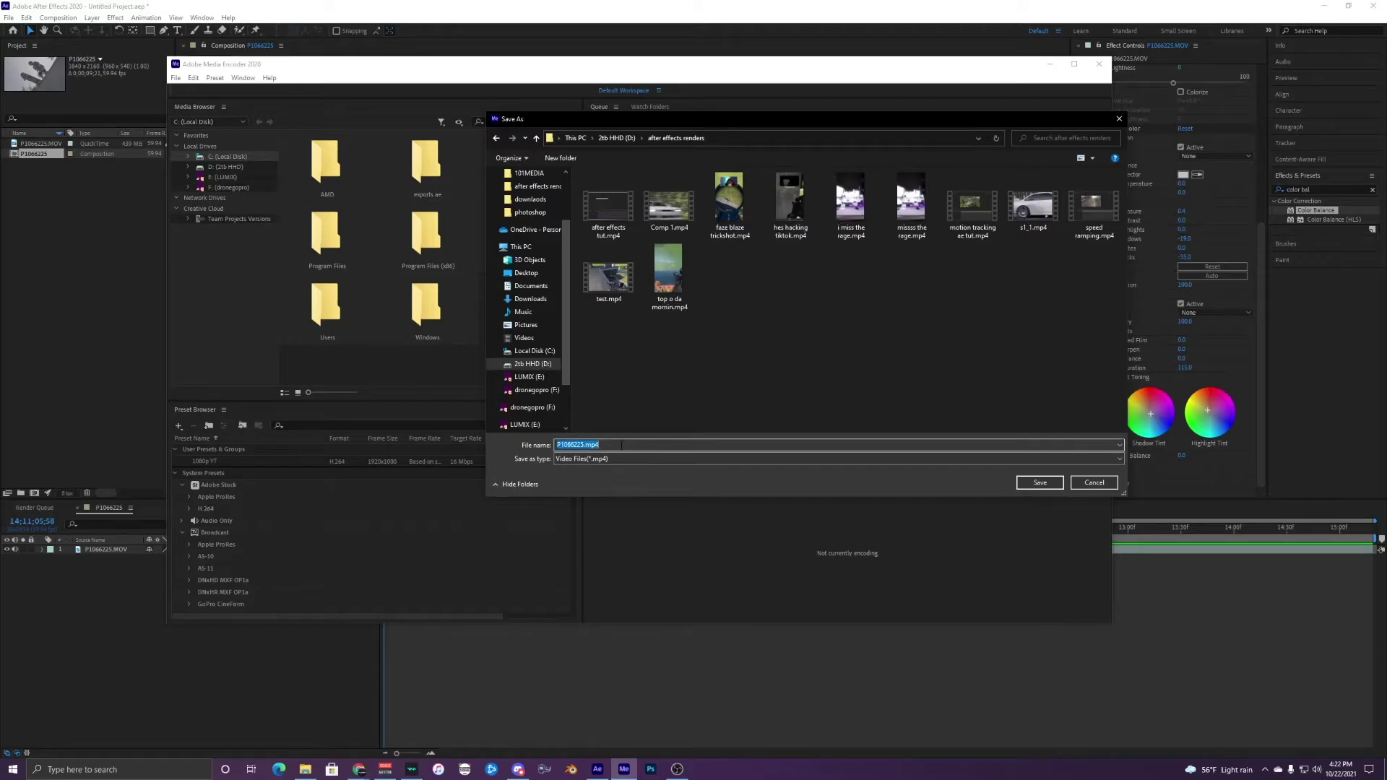
{"action": "type", "text": "testvid"}
{"action": "key", "text": "Return"}
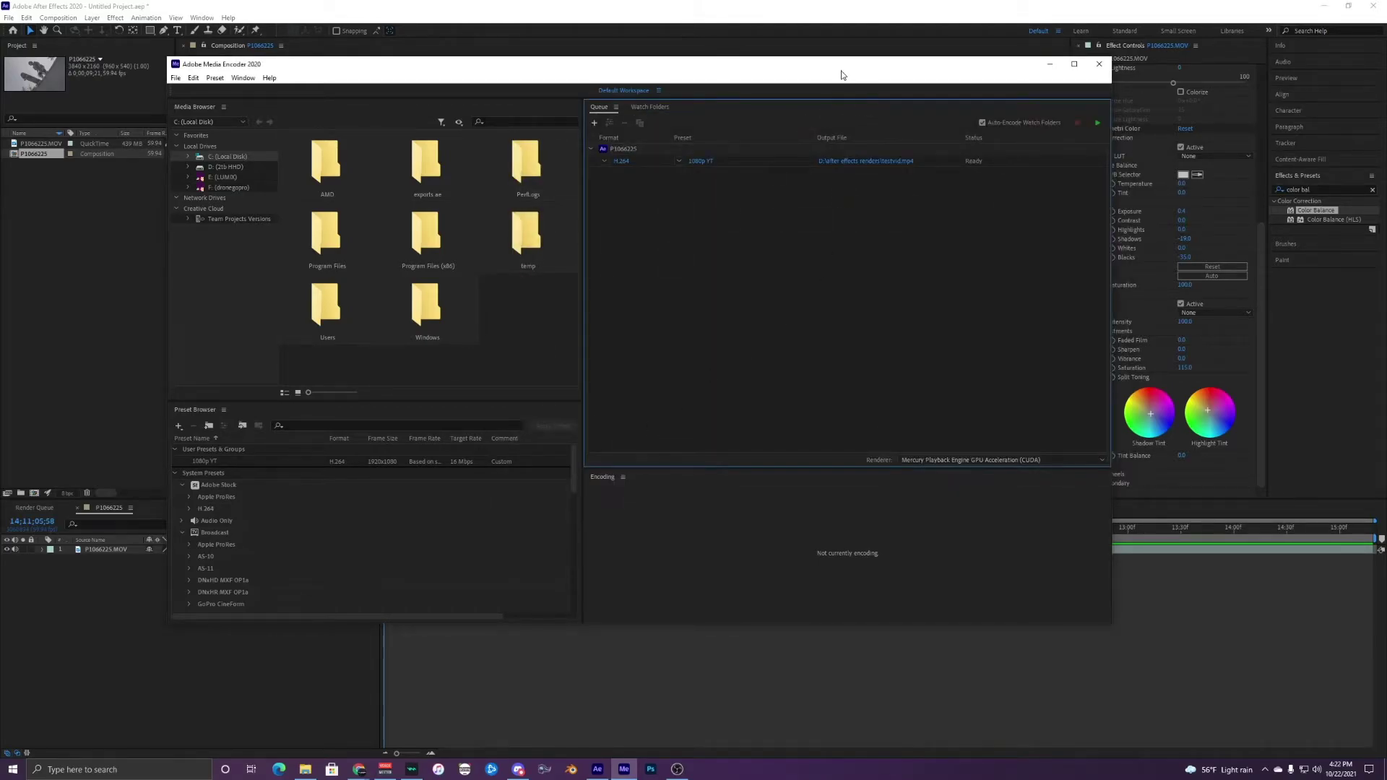
- Start the queue and render testvid.mp4 until the item reads Done
{"action": "left_click_drag", "start_coordinate": [841, 76], "coordinate": [819, 83]}
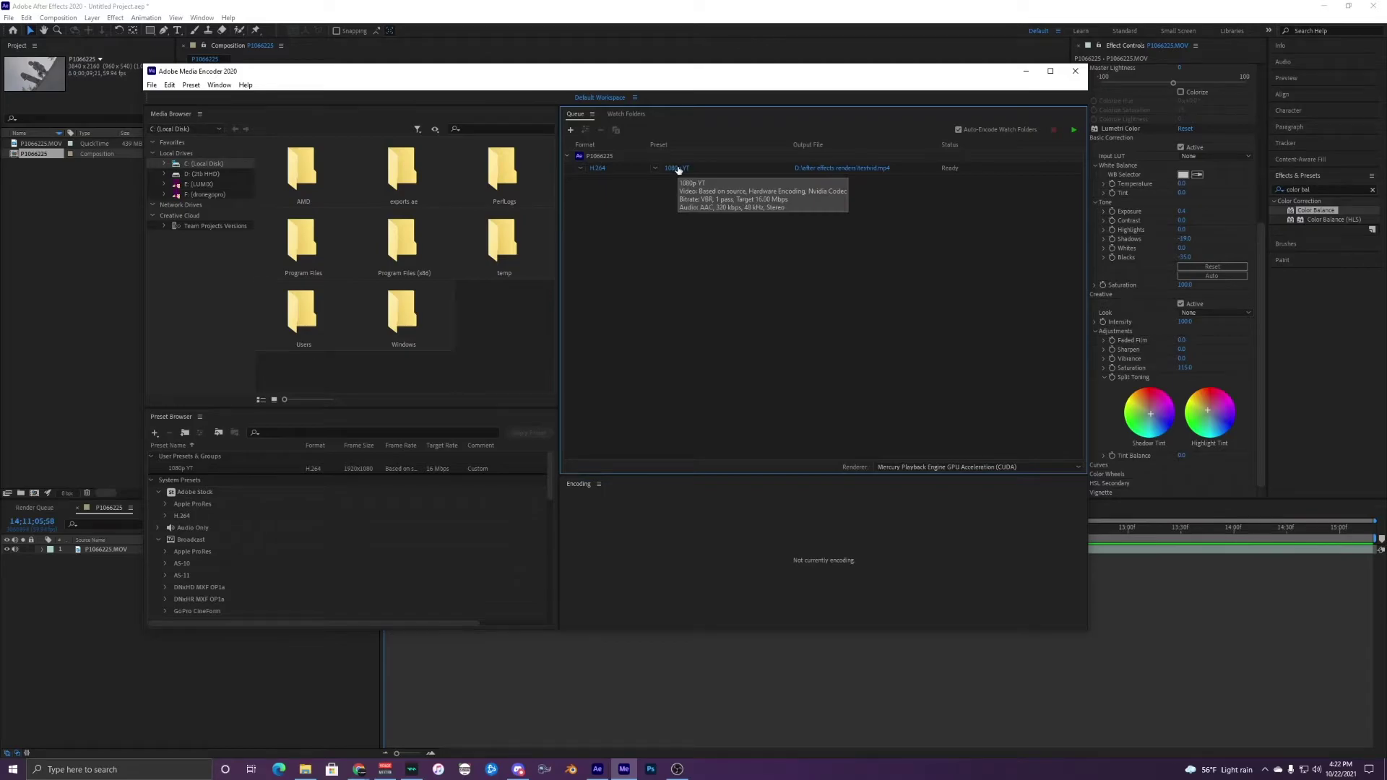
{"action": "left_click", "coordinate": [1074, 128]}
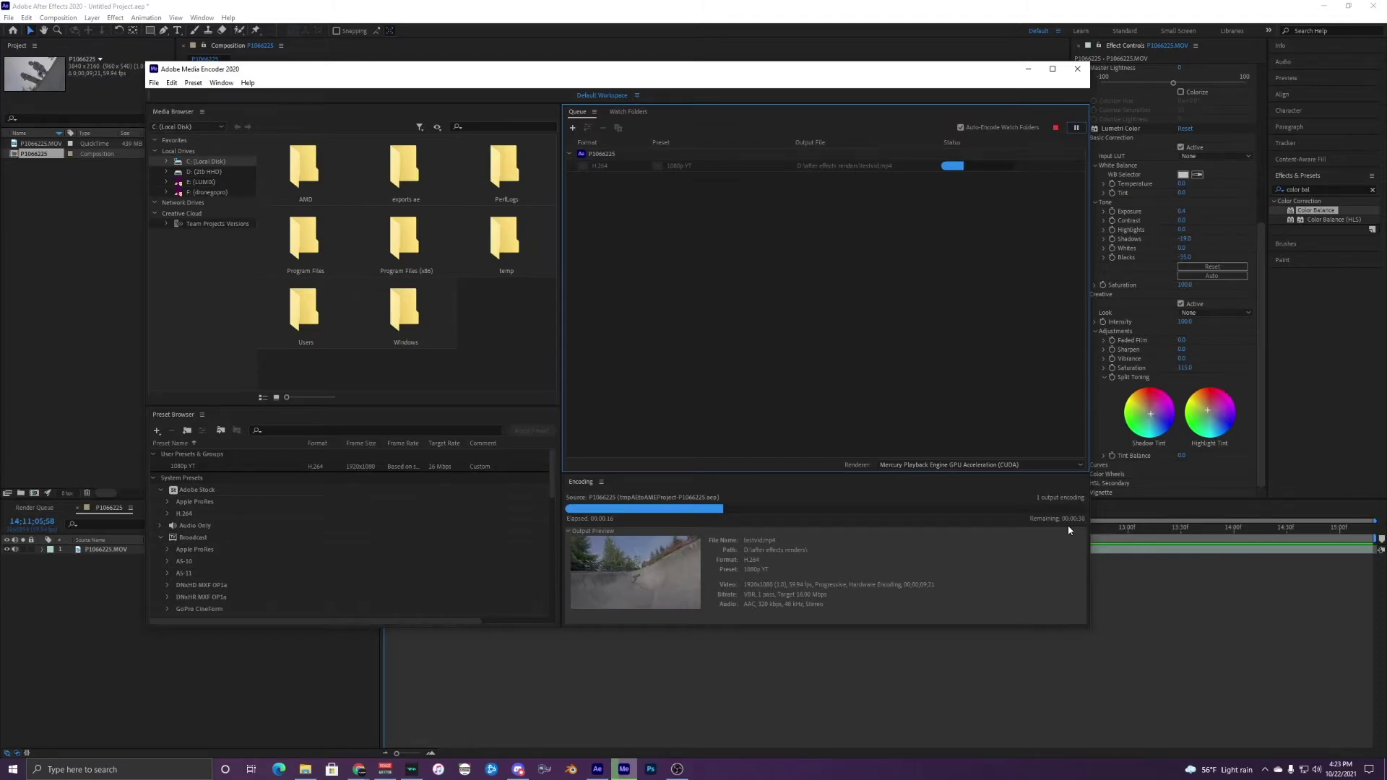
{"action": "left_click", "coordinate": [849, 555]}
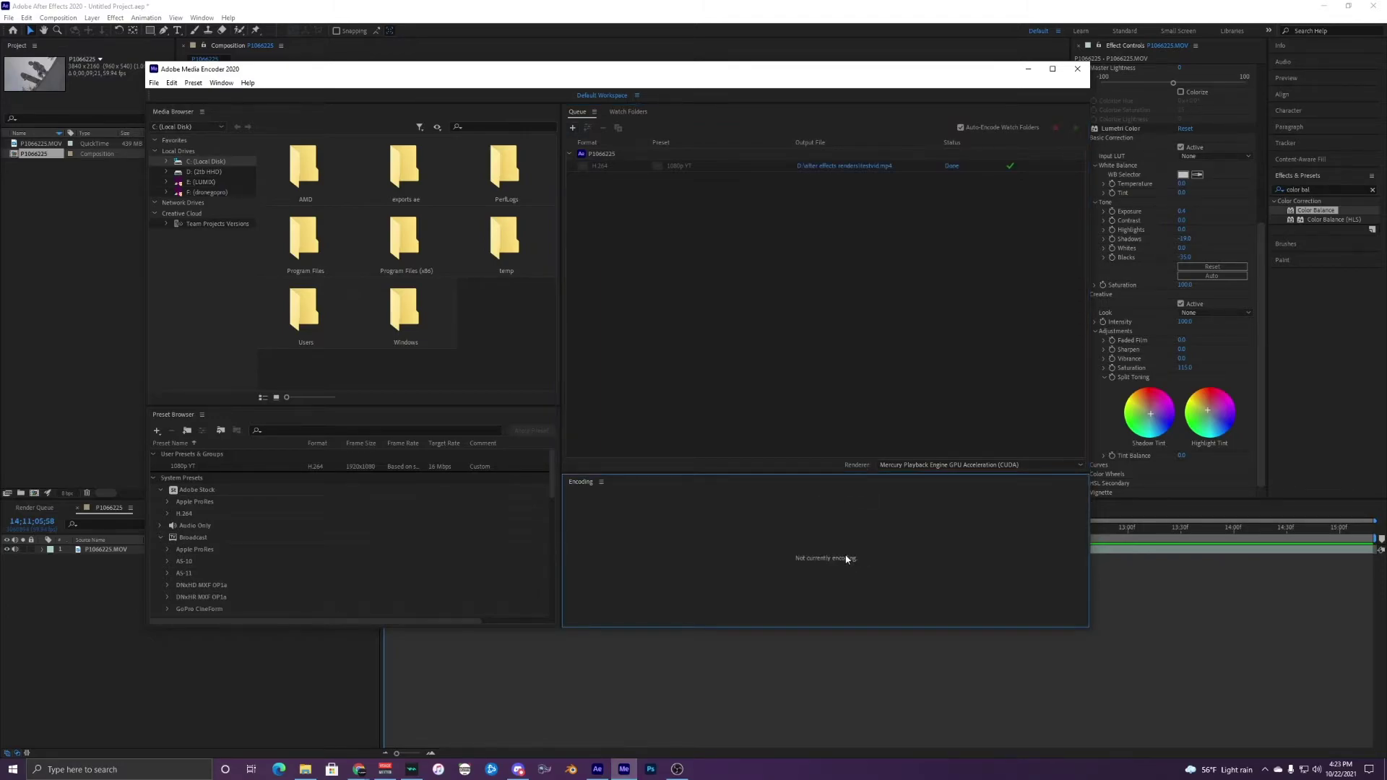
- Play the rendered testvid.mp4 from the after effects renders folder, then close the player and folder
{"action": "left_click", "coordinate": [835, 171]}
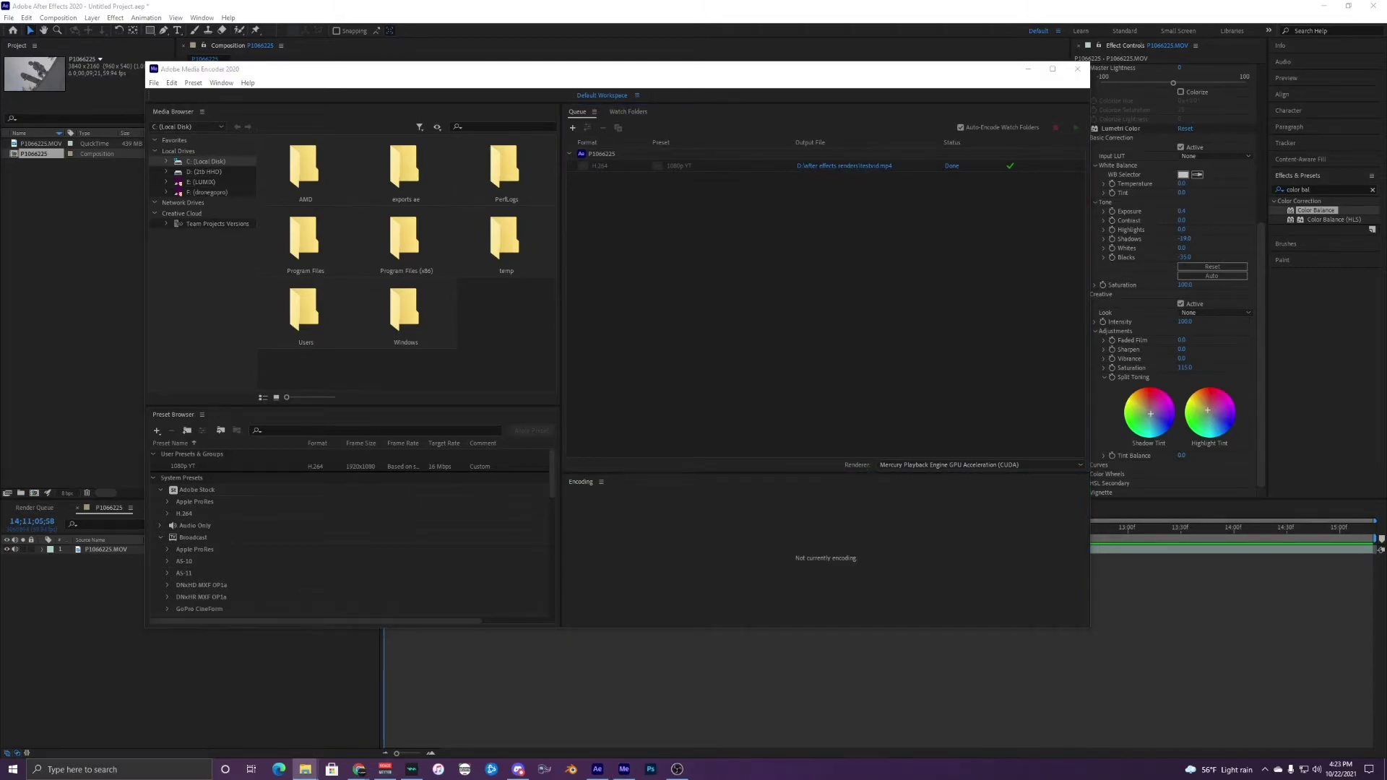
{"action": "left_click", "coordinate": [509, 318]}
{"action": "double_click", "coordinate": [557, 318]}
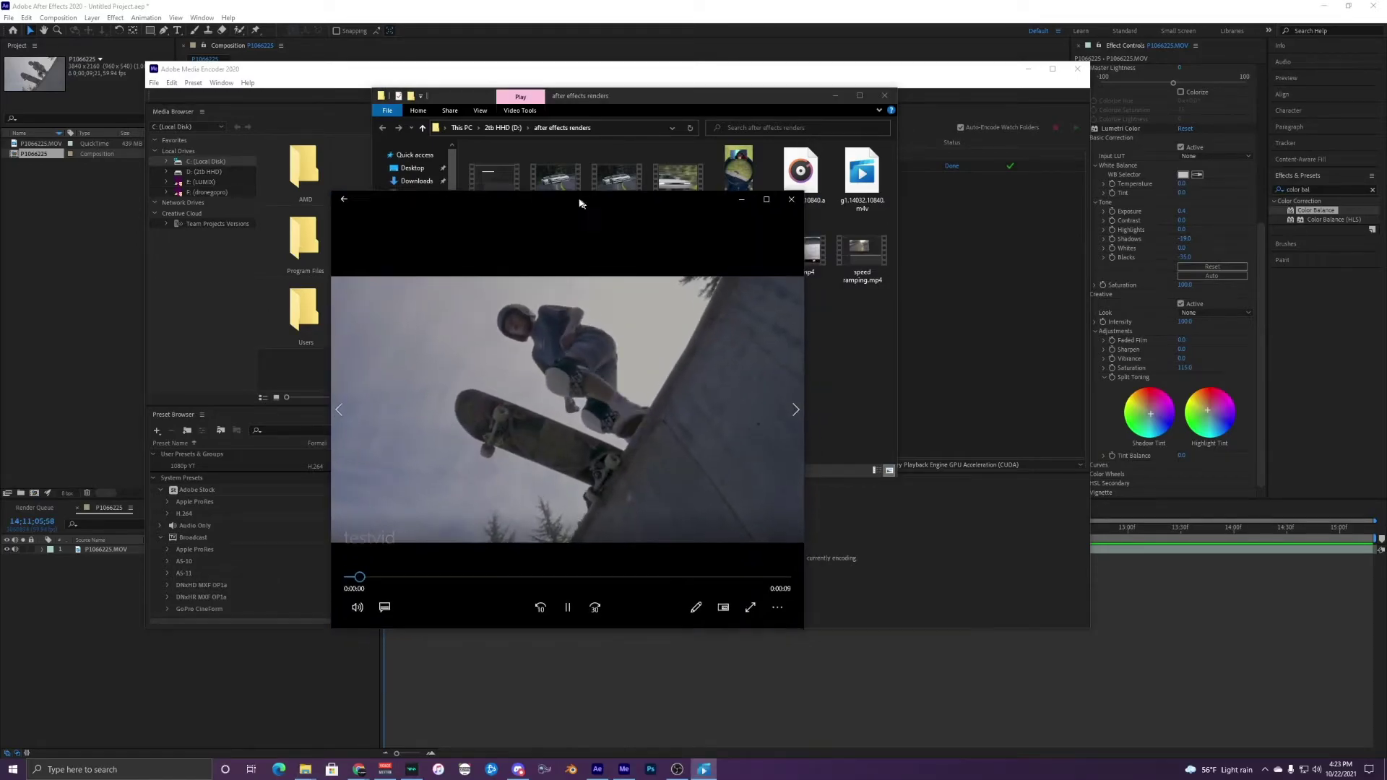
{"action": "left_click_drag", "start_coordinate": [586, 205], "coordinate": [550, 183]}
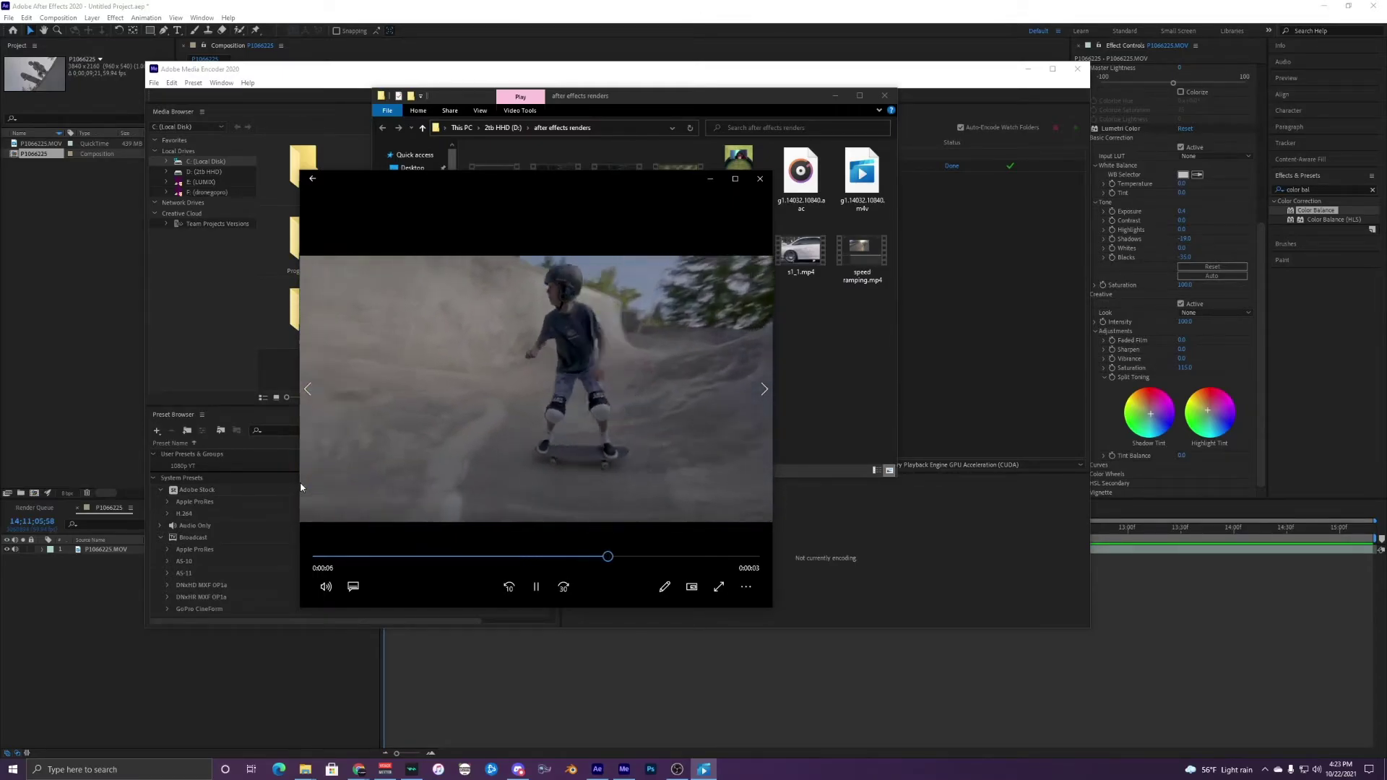
{"action": "left_click", "coordinate": [758, 181]}
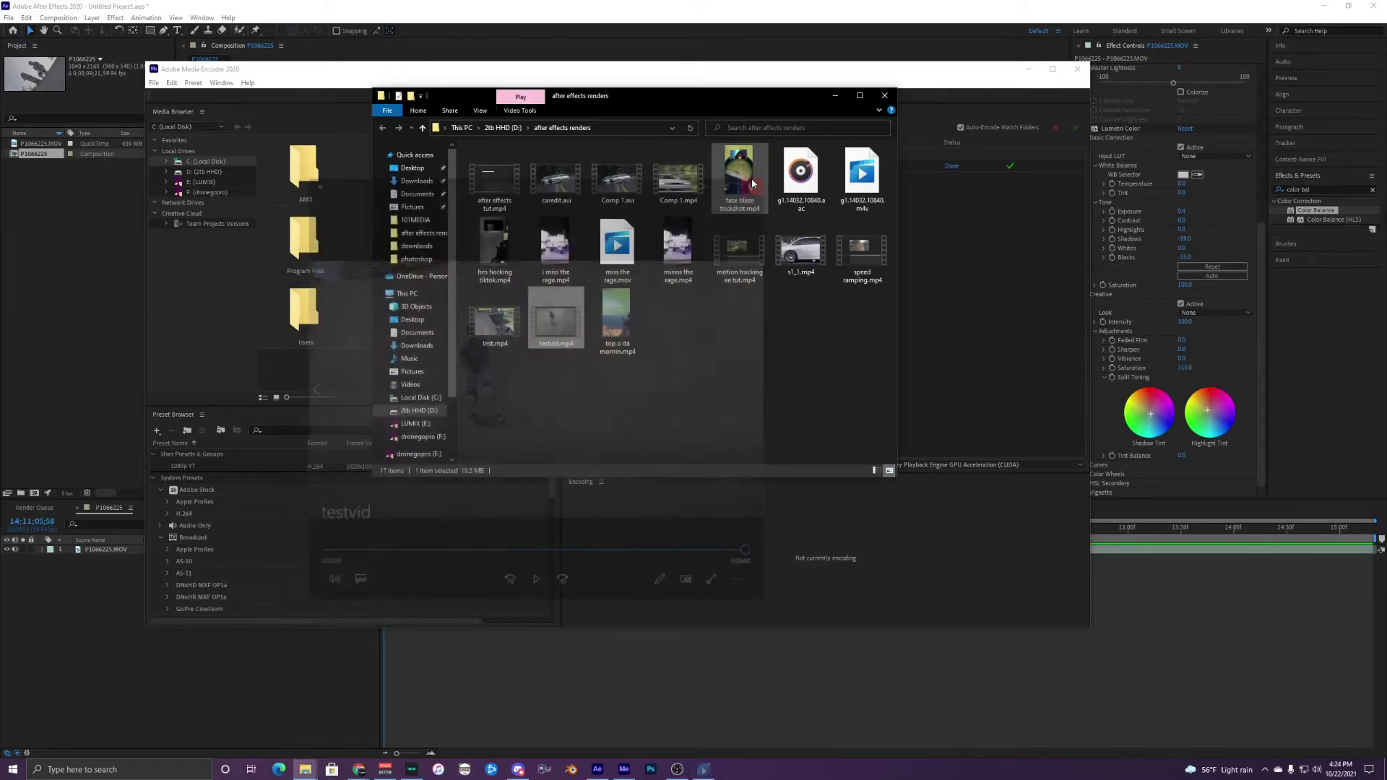
{"action": "left_click", "coordinate": [884, 96]}
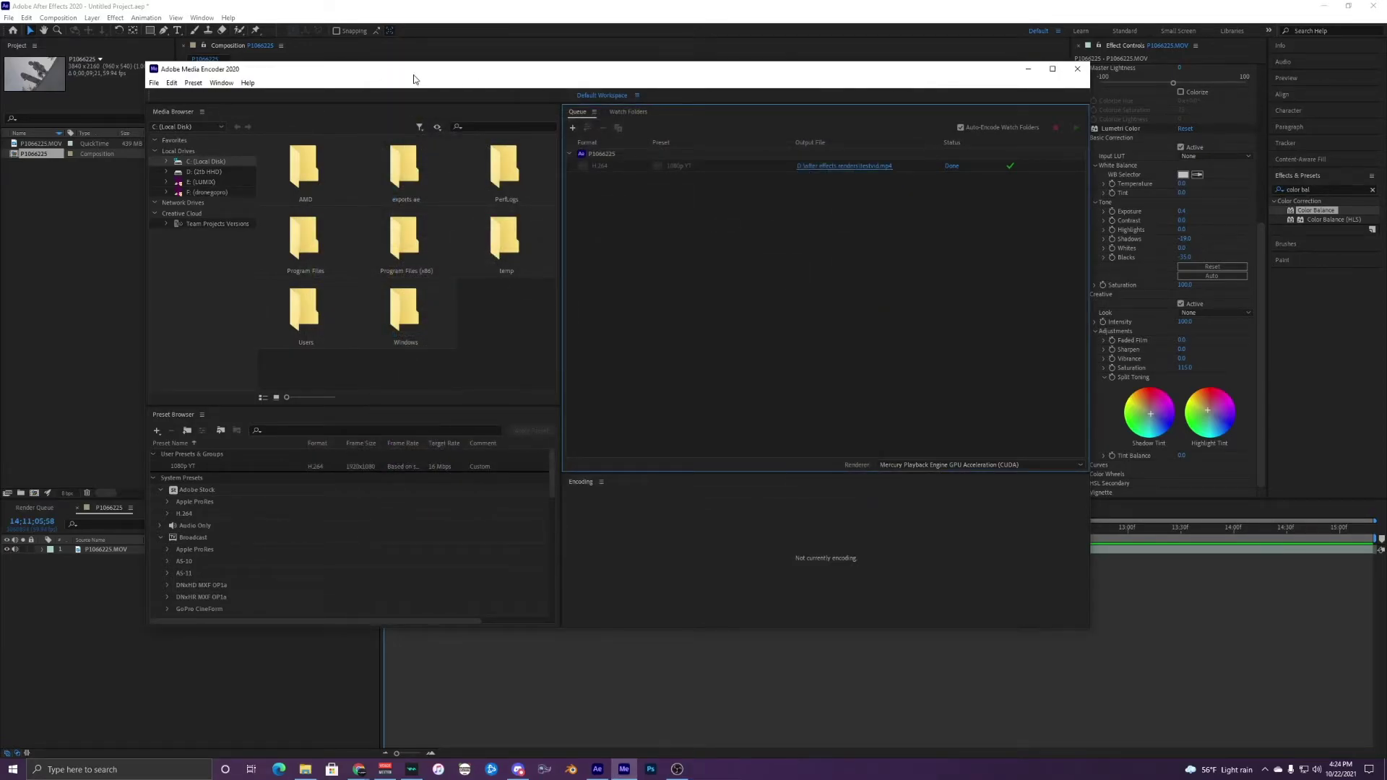
- Duplicate the finished render job in the queue, creating a ready testvid_1.mp4 job
{"action": "left_click_drag", "start_coordinate": [296, 69], "coordinate": [296, 80]}
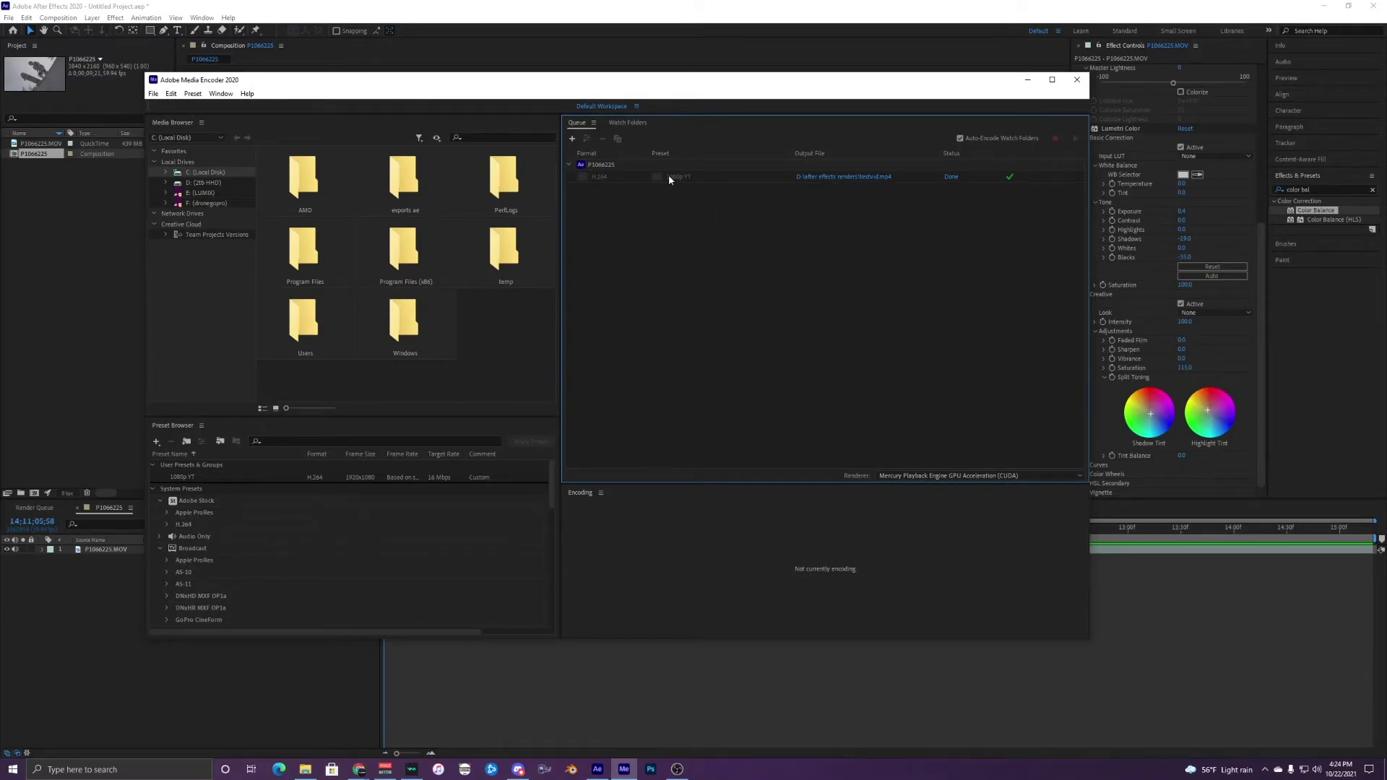
{"action": "left_click", "coordinate": [755, 176]}
{"action": "left_click", "coordinate": [660, 223]}
{"action": "left_click", "coordinate": [717, 181]}
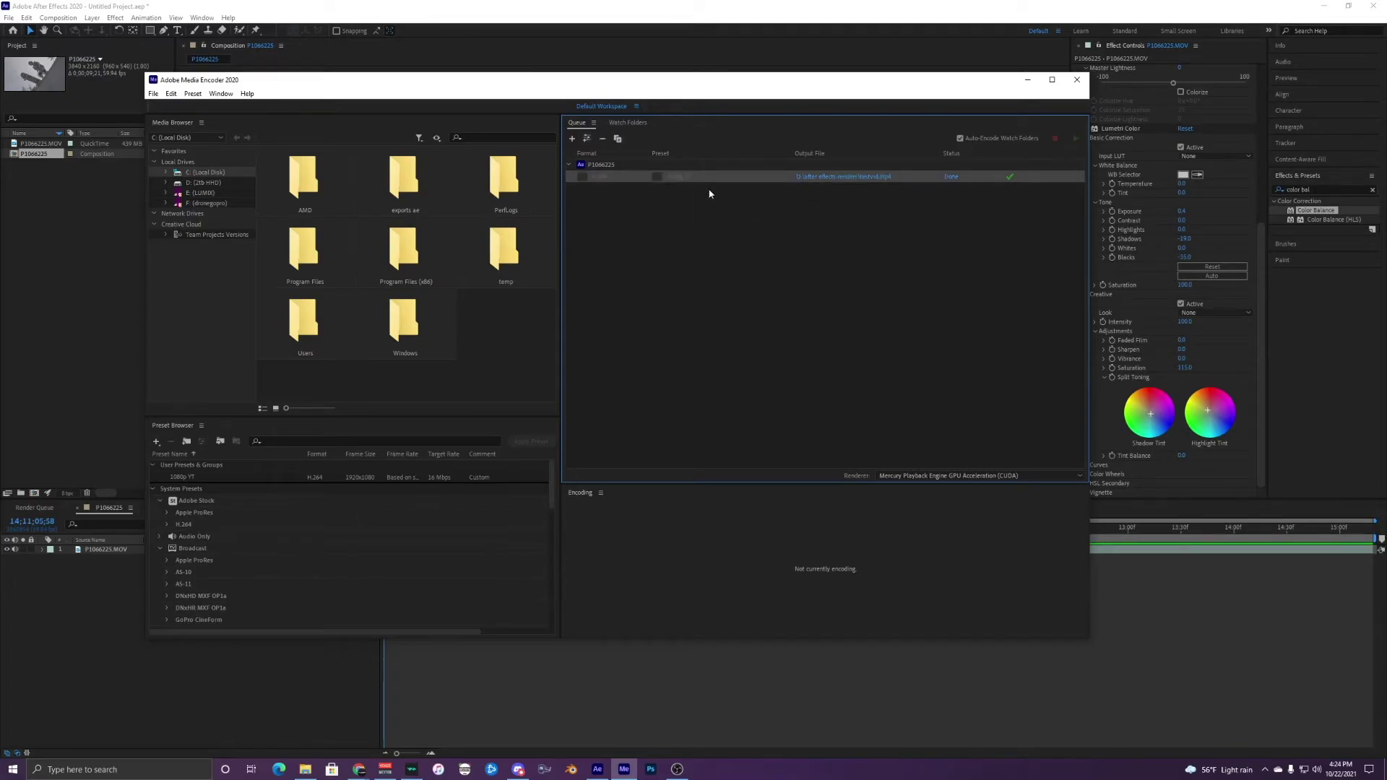
{"action": "right_click", "coordinate": [711, 174]}
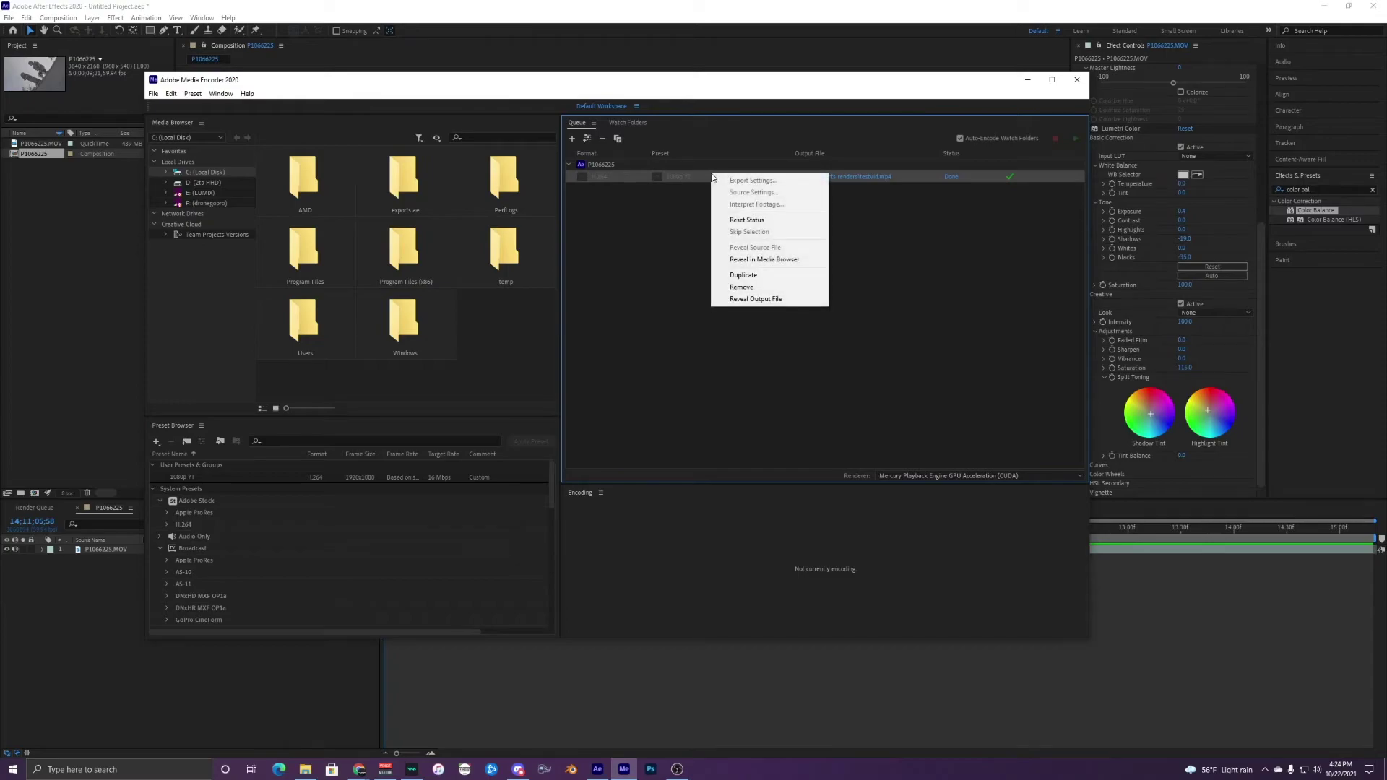
{"action": "left_click", "coordinate": [753, 275]}
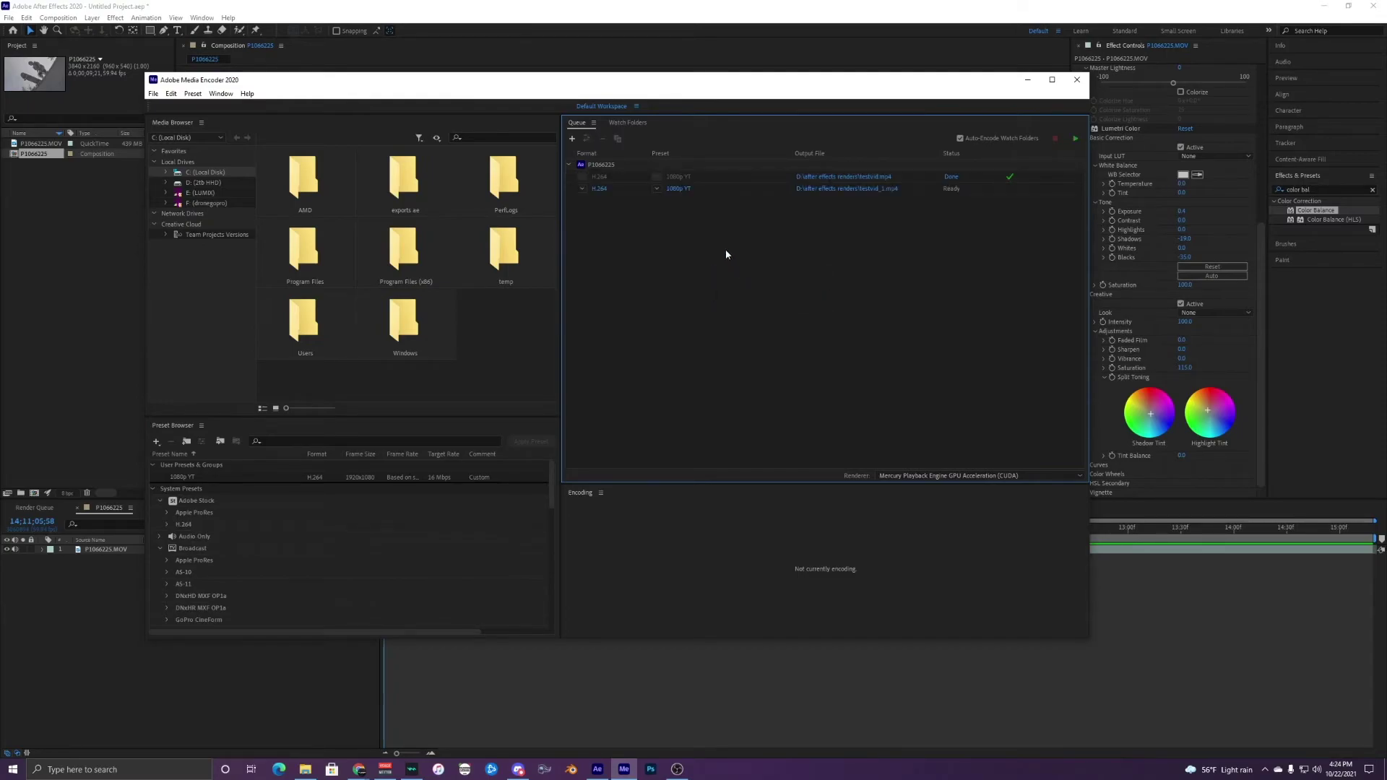
{"action": "left_click", "coordinate": [726, 190]}
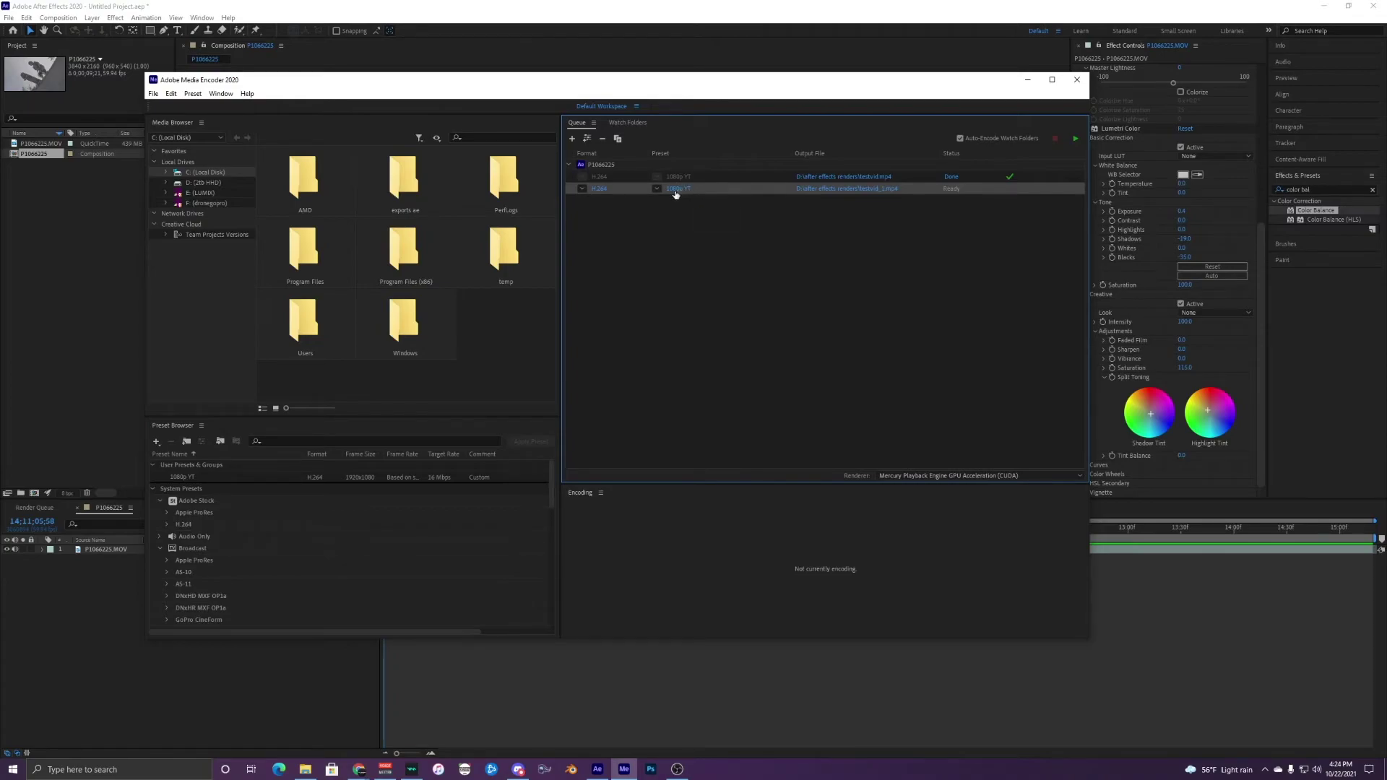
- Remove the original finished job and open the remaining job's Export Settings
{"action": "right_click", "coordinate": [717, 182]}
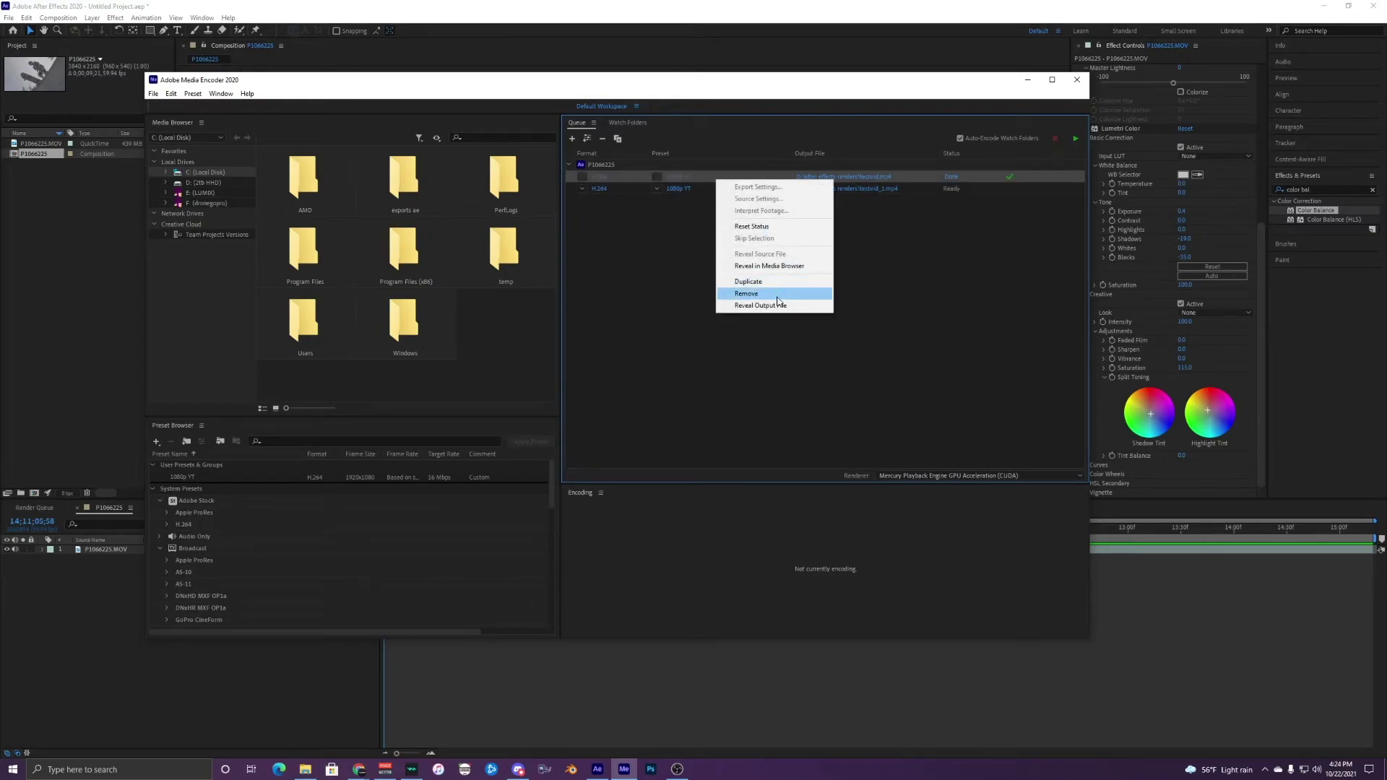
{"action": "left_click", "coordinate": [730, 293]}
{"action": "left_click", "coordinate": [672, 398]}
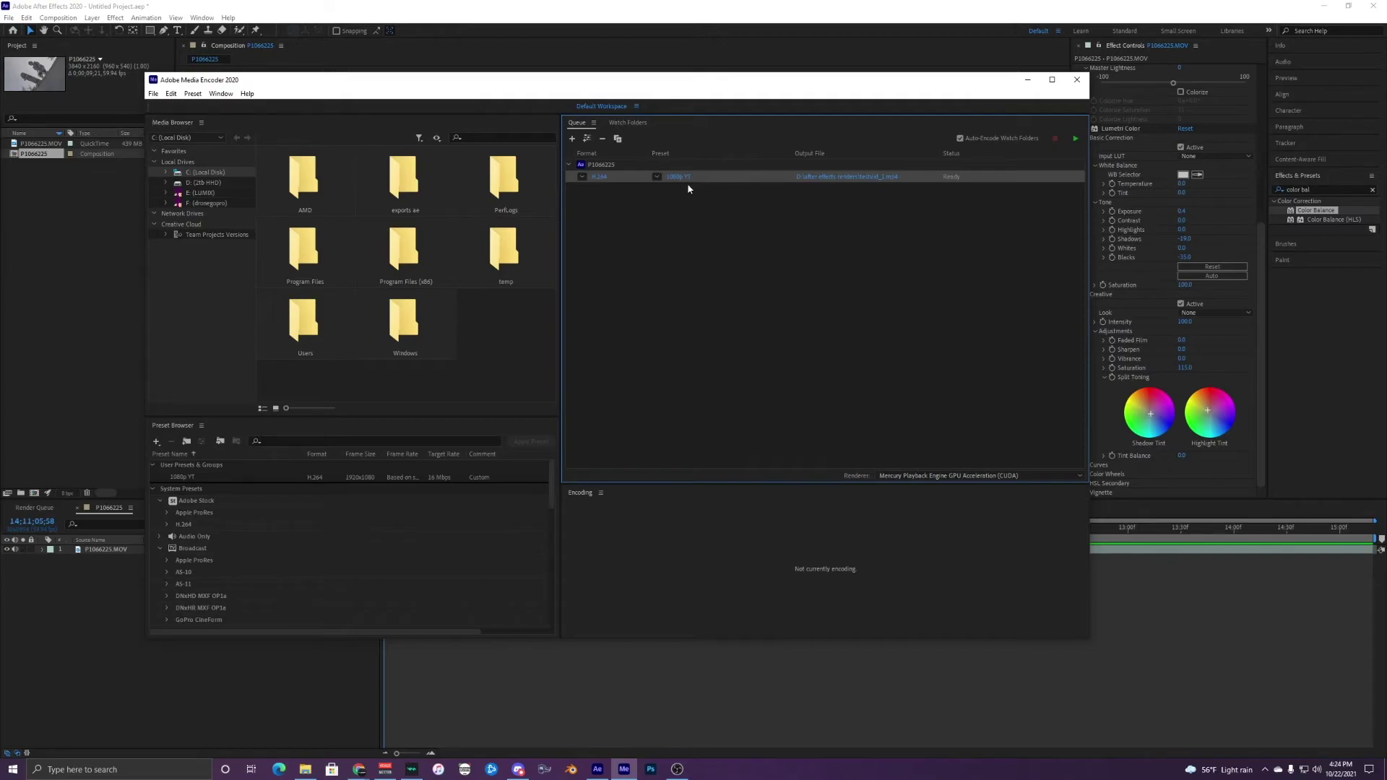
{"action": "left_click", "coordinate": [674, 176]}
{"action": "left_click_drag", "start_coordinate": [601, 114], "coordinate": [627, 151]}
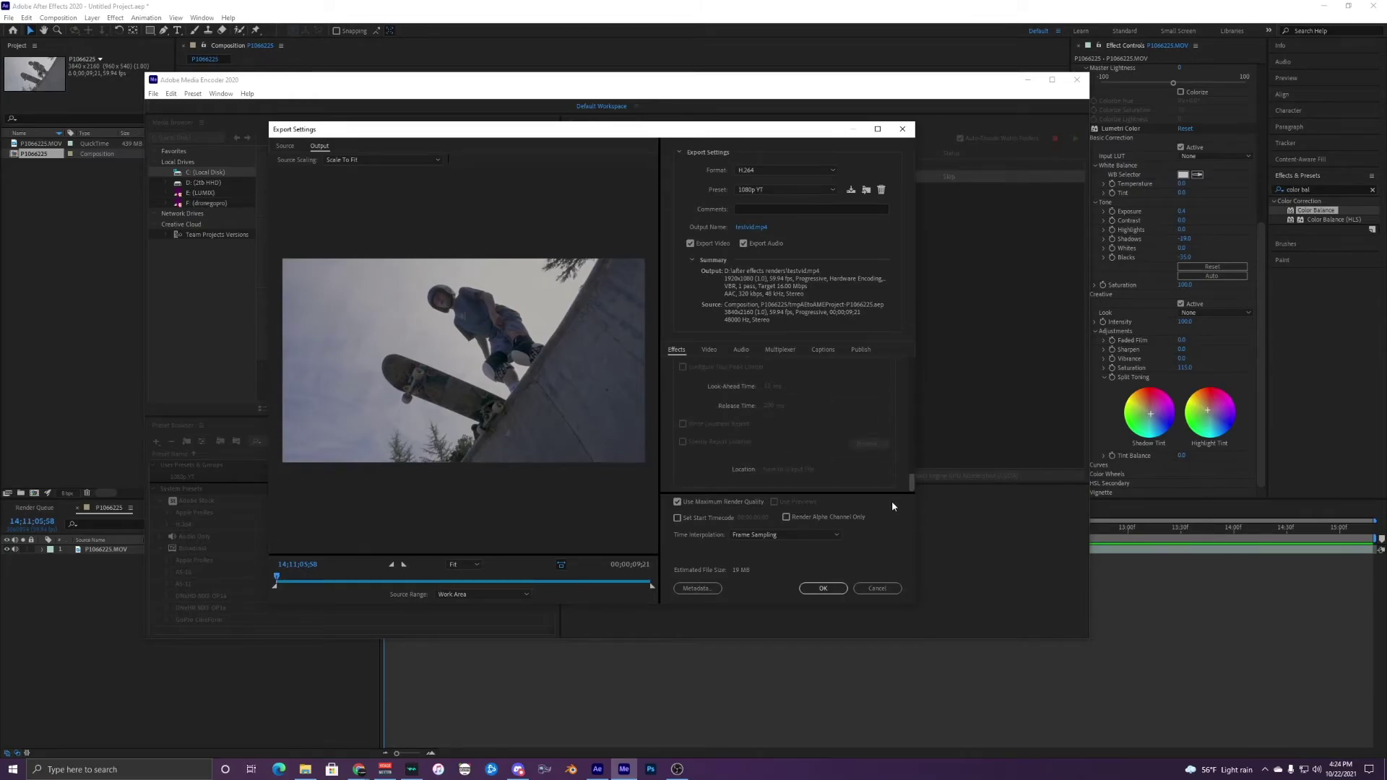
- In the Video settings, switch the preset to YouTube 2160p 4K Ultra HD
{"action": "left_click", "coordinate": [707, 349]}
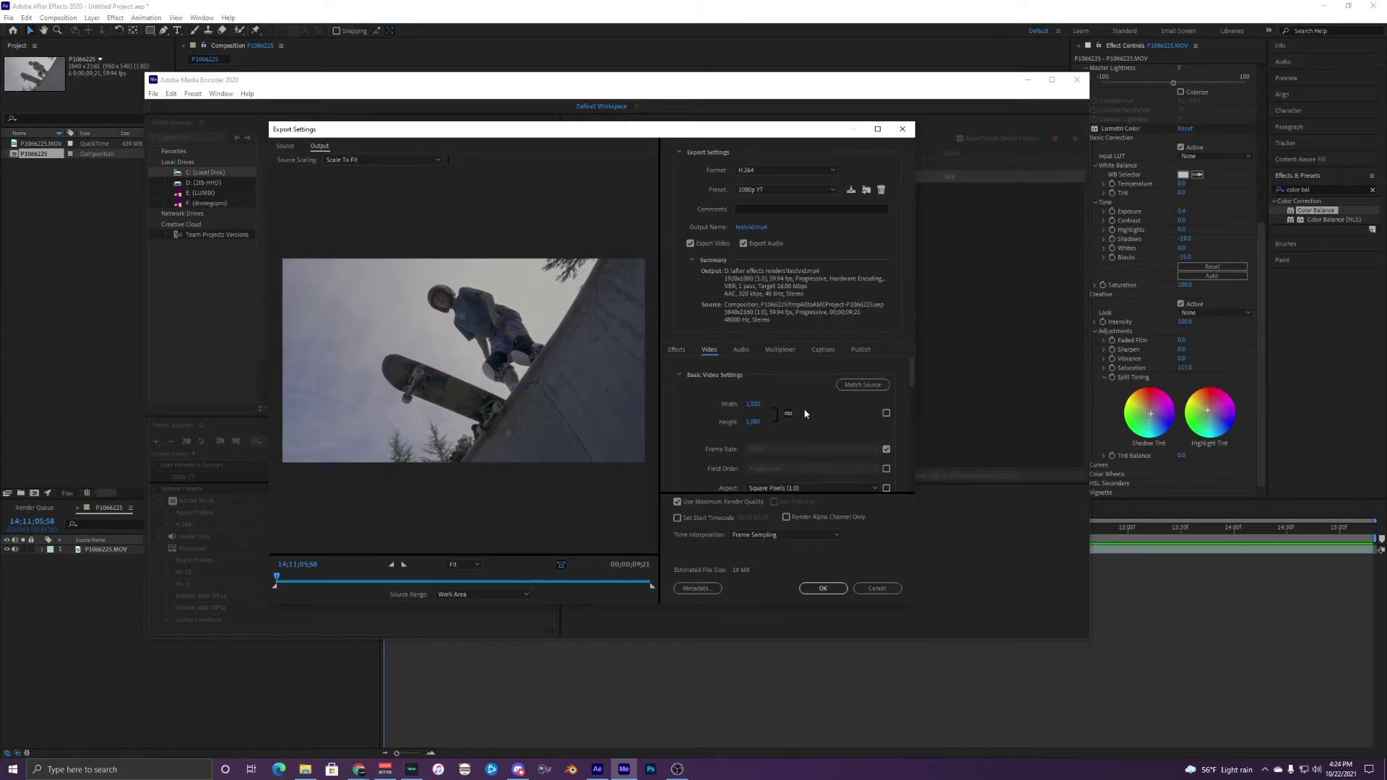
{"action": "left_click", "coordinate": [827, 190]}
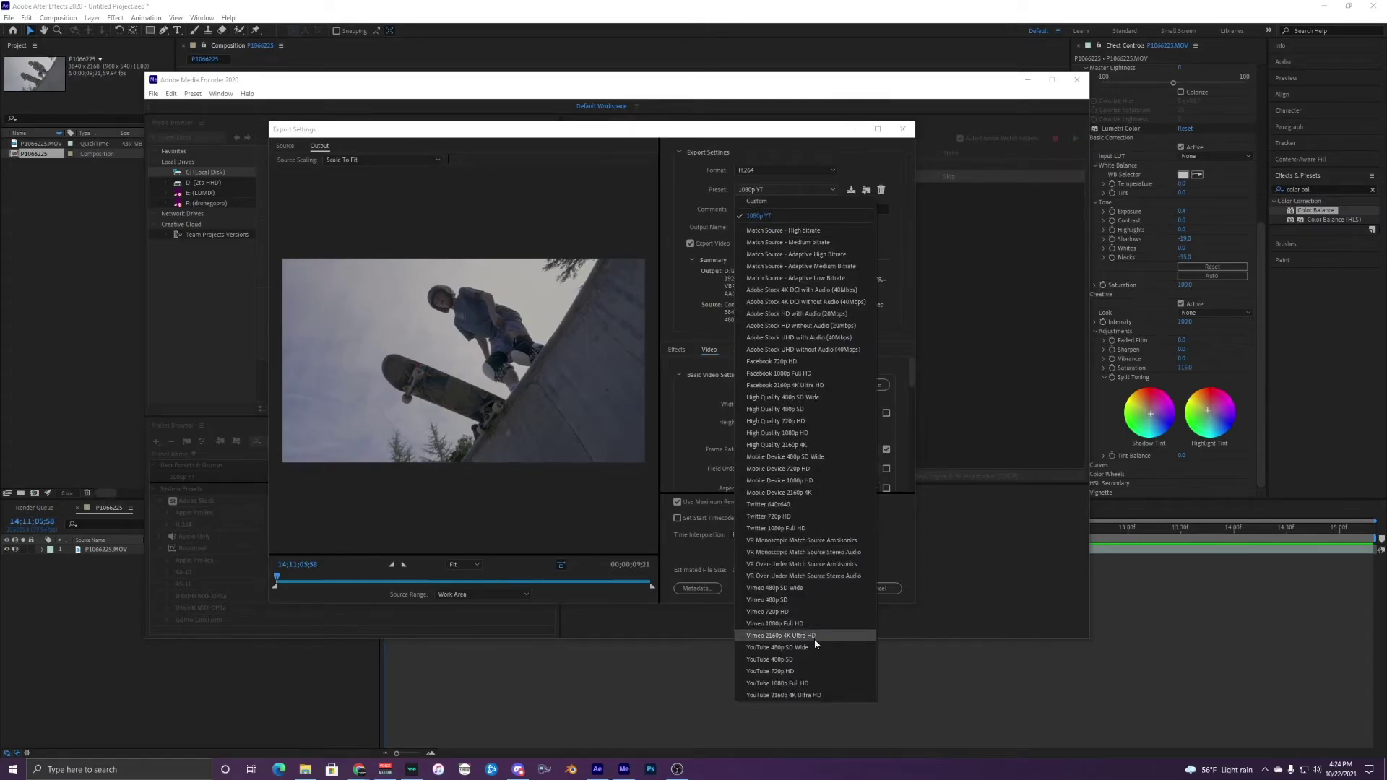
{"action": "left_click", "coordinate": [812, 694]}
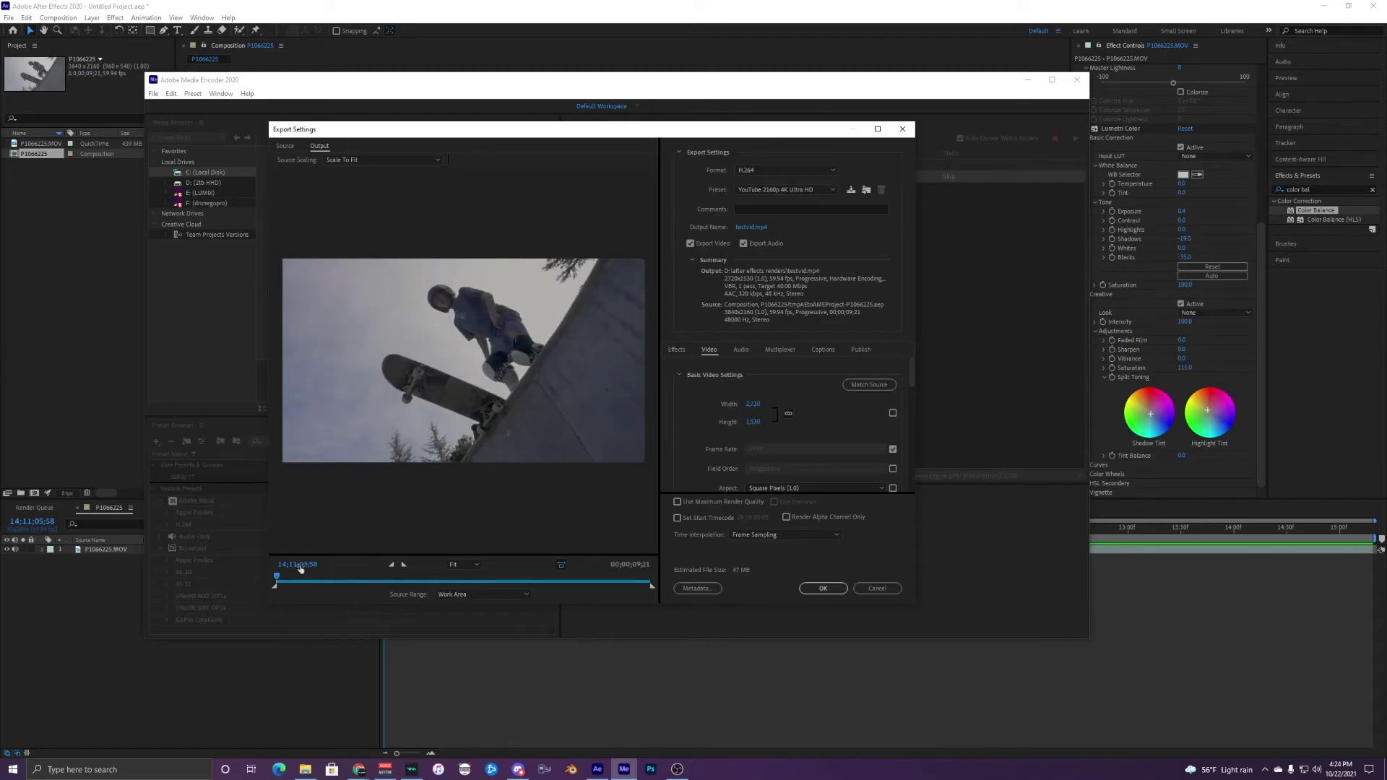
- Keep the full clip as the export range and toggle Render at Maximum Depth
{"action": "mouse_move", "coordinate": [318, 575]}
{"action": "left_mouse_down"}
{"action": "mouse_move", "coordinate": [391, 578]}
{"action": "mouse_move", "coordinate": [292, 587]}
{"action": "left_mouse_up"}
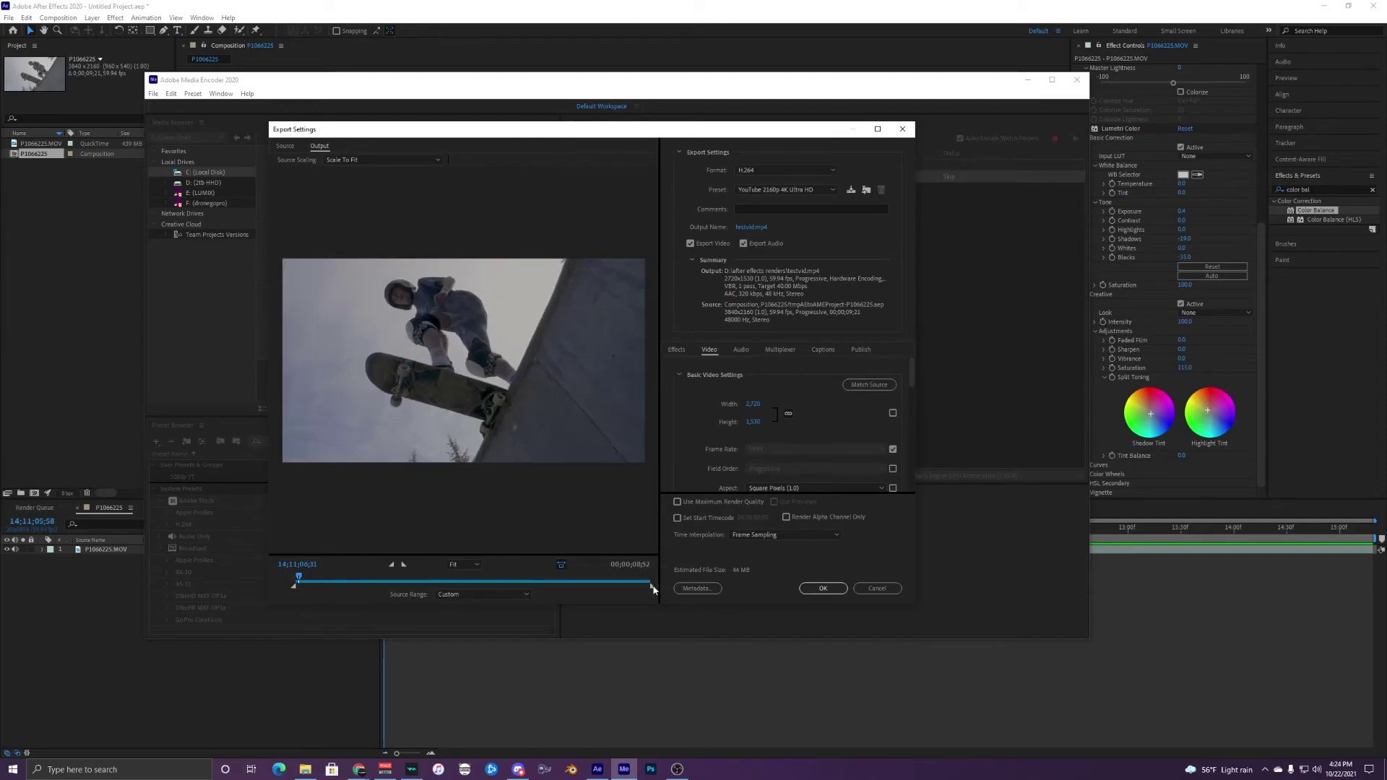
{"action": "left_click_drag", "start_coordinate": [650, 586], "coordinate": [441, 586]}
{"action": "left_click_drag", "start_coordinate": [299, 577], "coordinate": [394, 584]}
{"action": "left_click_drag", "start_coordinate": [912, 370], "coordinate": [895, 457]}
{"action": "left_click", "coordinate": [683, 403]}
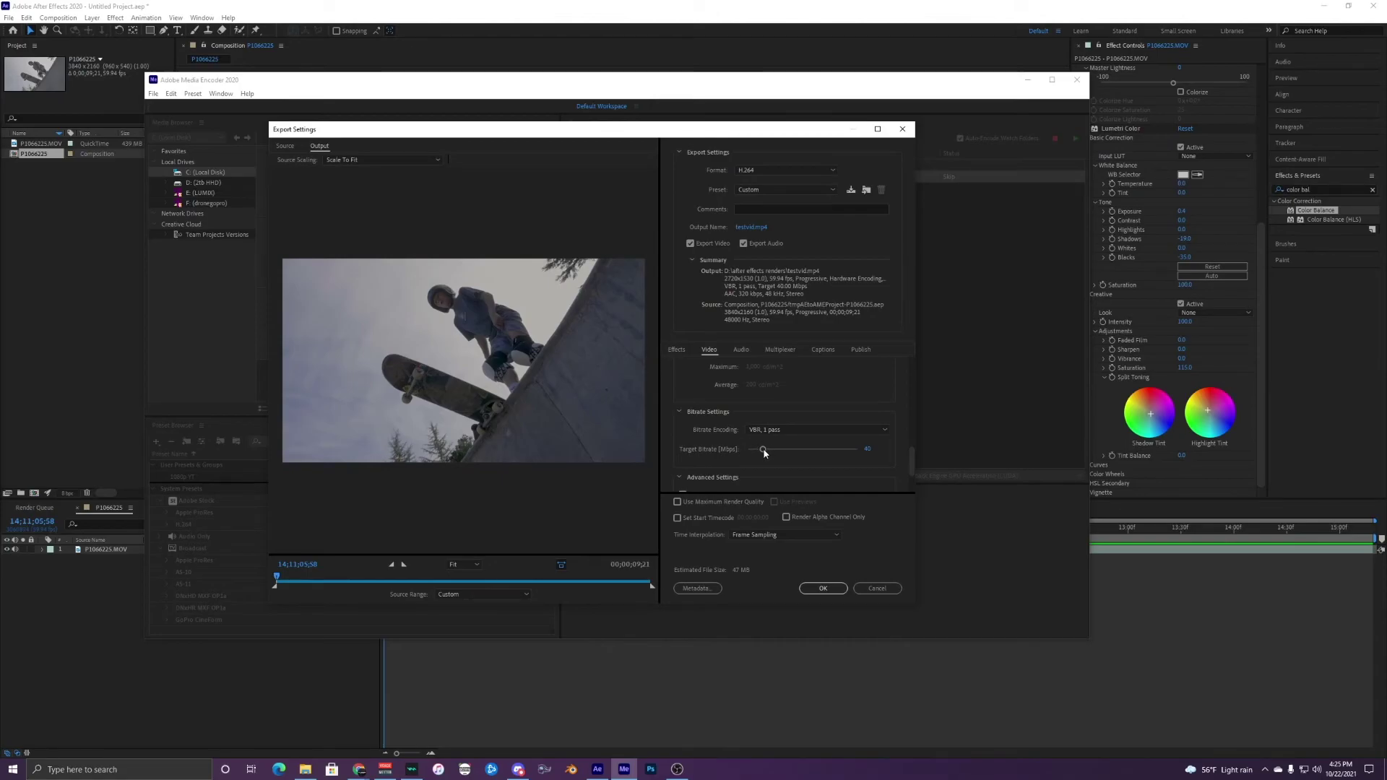
- Set target bitrate to 50 Mbps, enable Maximum Render Quality, keep Frame Sampling interpolation
{"action": "left_click", "coordinate": [871, 449]}
{"action": "type", "text": "50"}
{"action": "key", "text": "Return"}
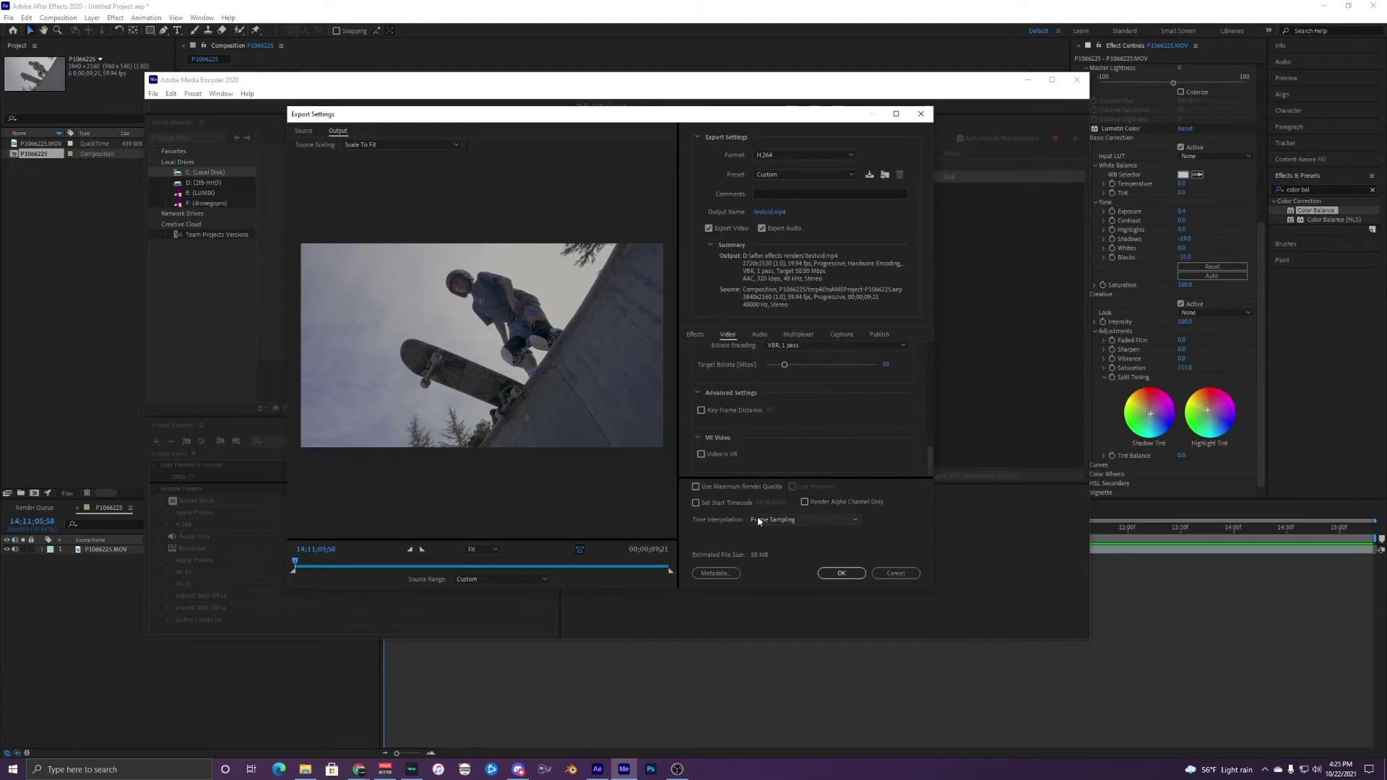
{"action": "left_click", "coordinate": [697, 487]}
{"action": "left_click", "coordinate": [795, 520]}
{"action": "left_click", "coordinate": [808, 529]}
- Review the Audio, Video and Effects settings, then accept the custom export settings
{"action": "left_click_drag", "start_coordinate": [936, 459], "coordinate": [939, 459]}
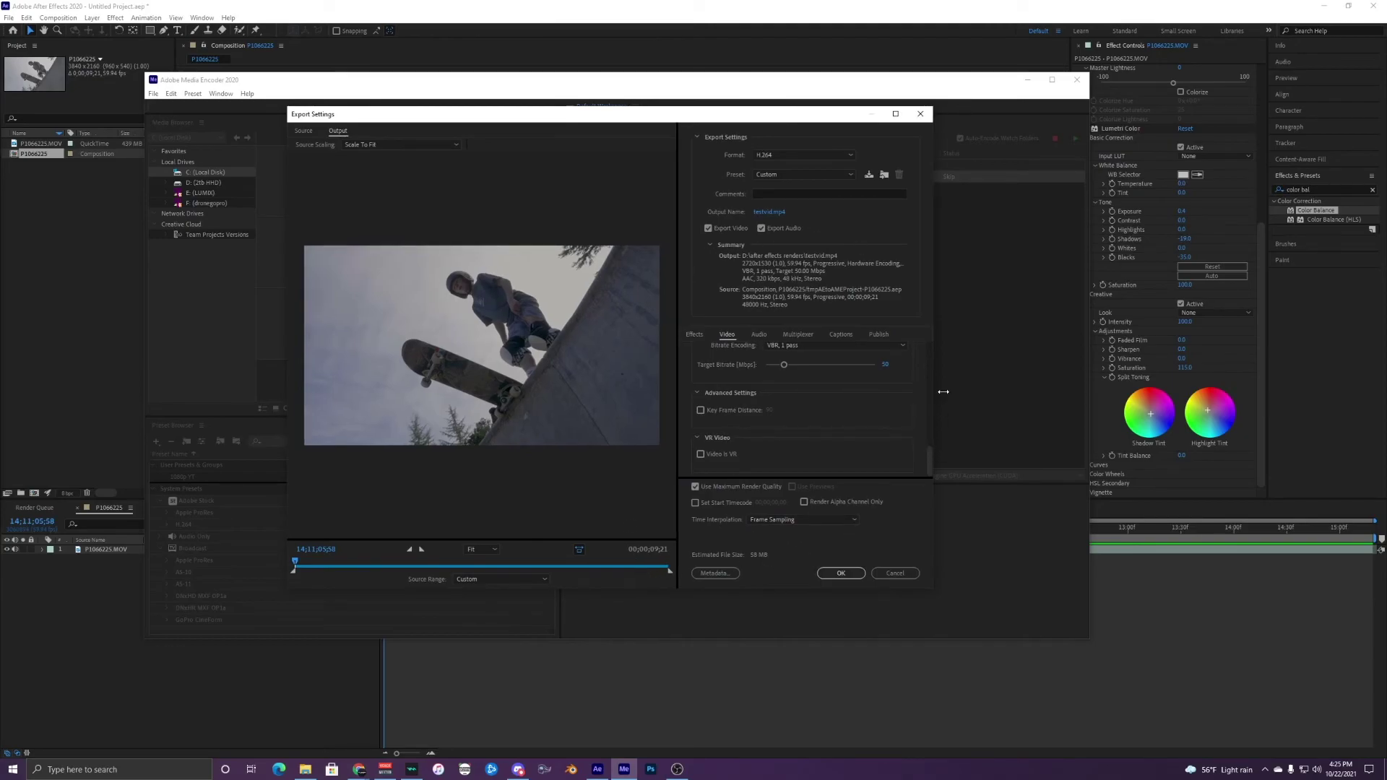
{"action": "left_click", "coordinate": [760, 334]}
{"action": "left_click", "coordinate": [762, 334]}
{"action": "left_click", "coordinate": [730, 334]}
{"action": "left_click", "coordinate": [698, 334]}
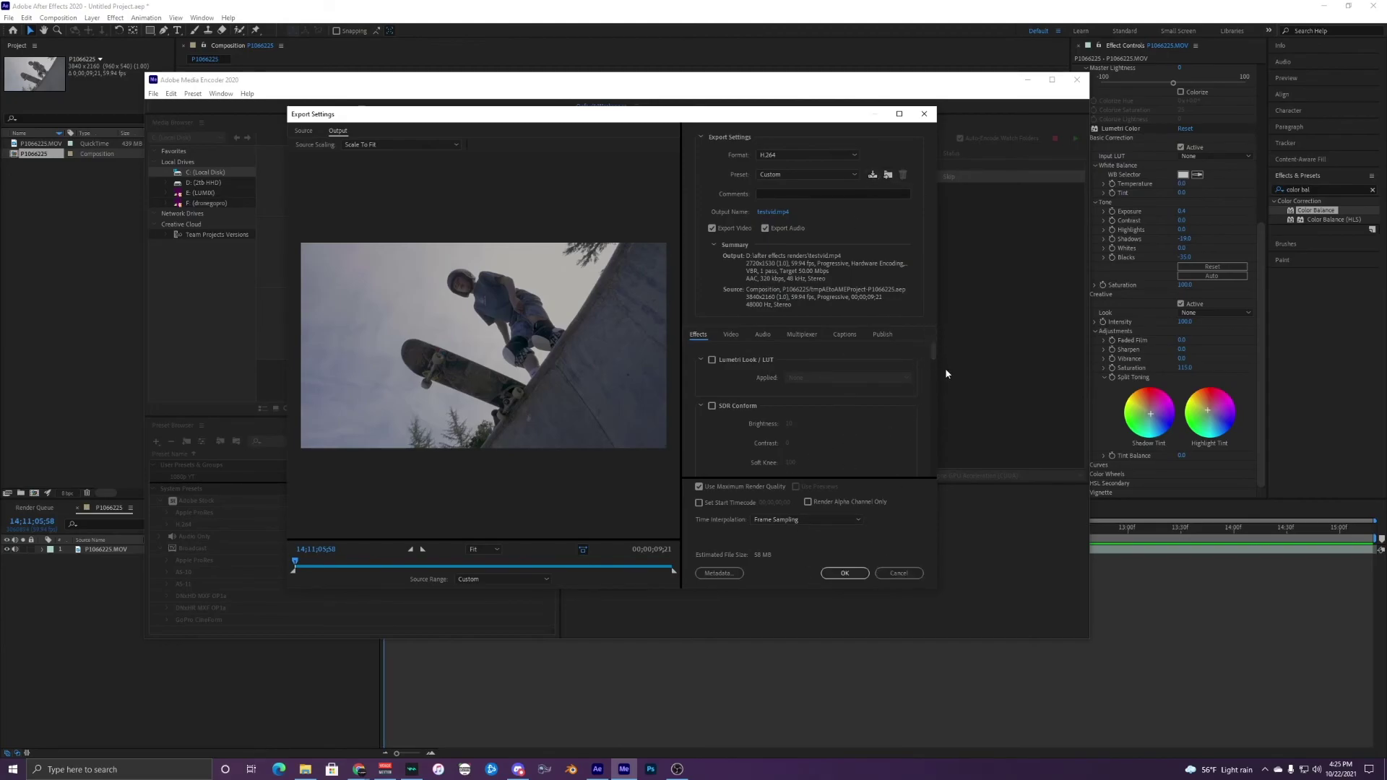
{"action": "left_click", "coordinate": [843, 572]}
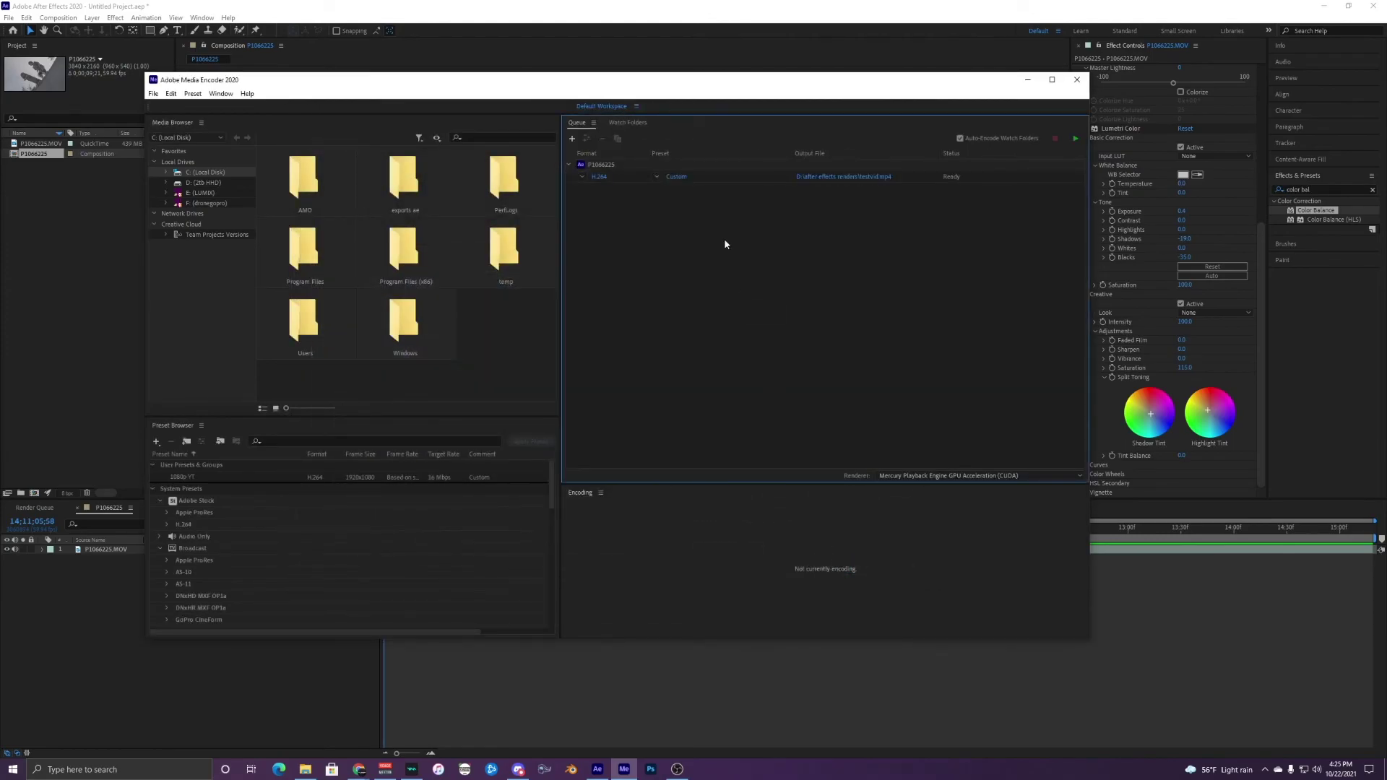
- Save the 4K output to the after effects renders folder, replacing the existing file, and start the queue
{"action": "left_click", "coordinate": [846, 178]}
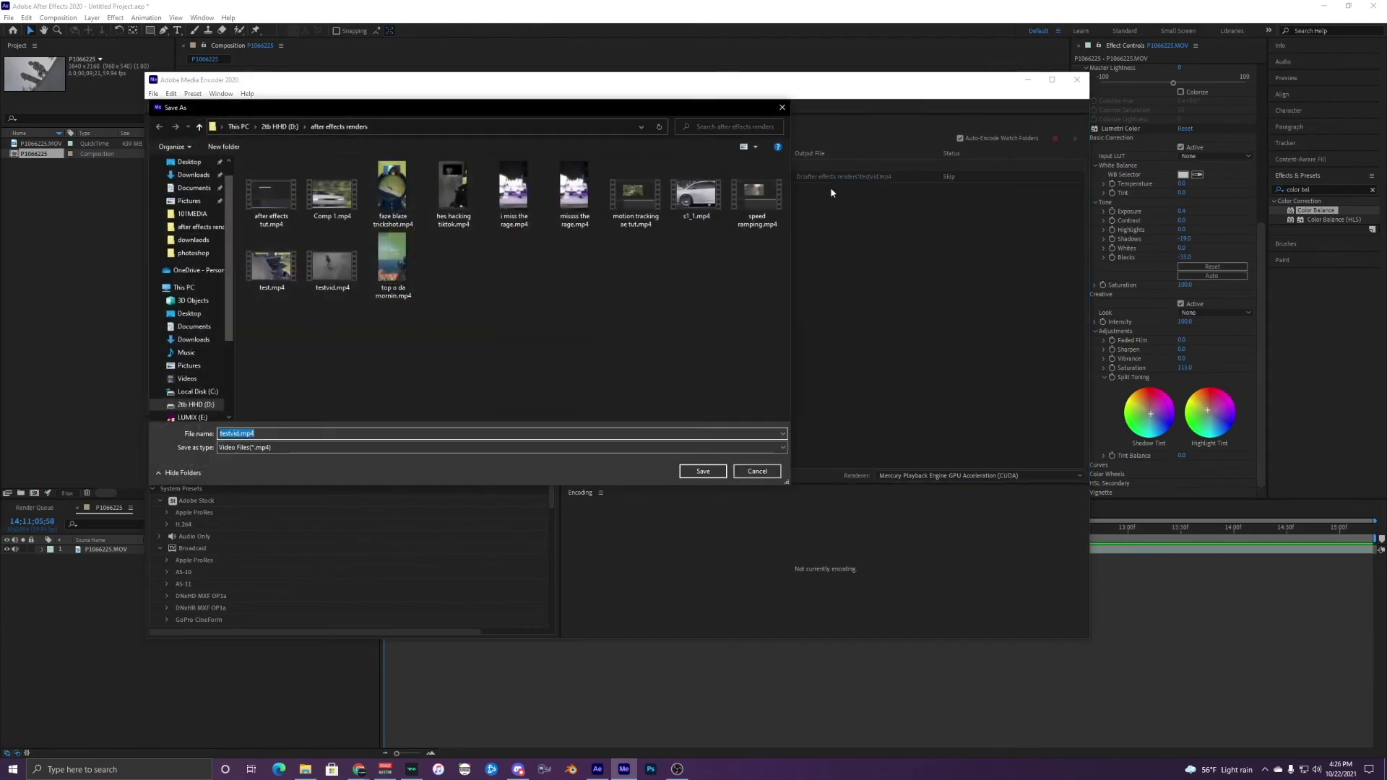
{"action": "left_click_drag", "start_coordinate": [488, 113], "coordinate": [669, 92]}
{"action": "left_click", "coordinate": [442, 414]}
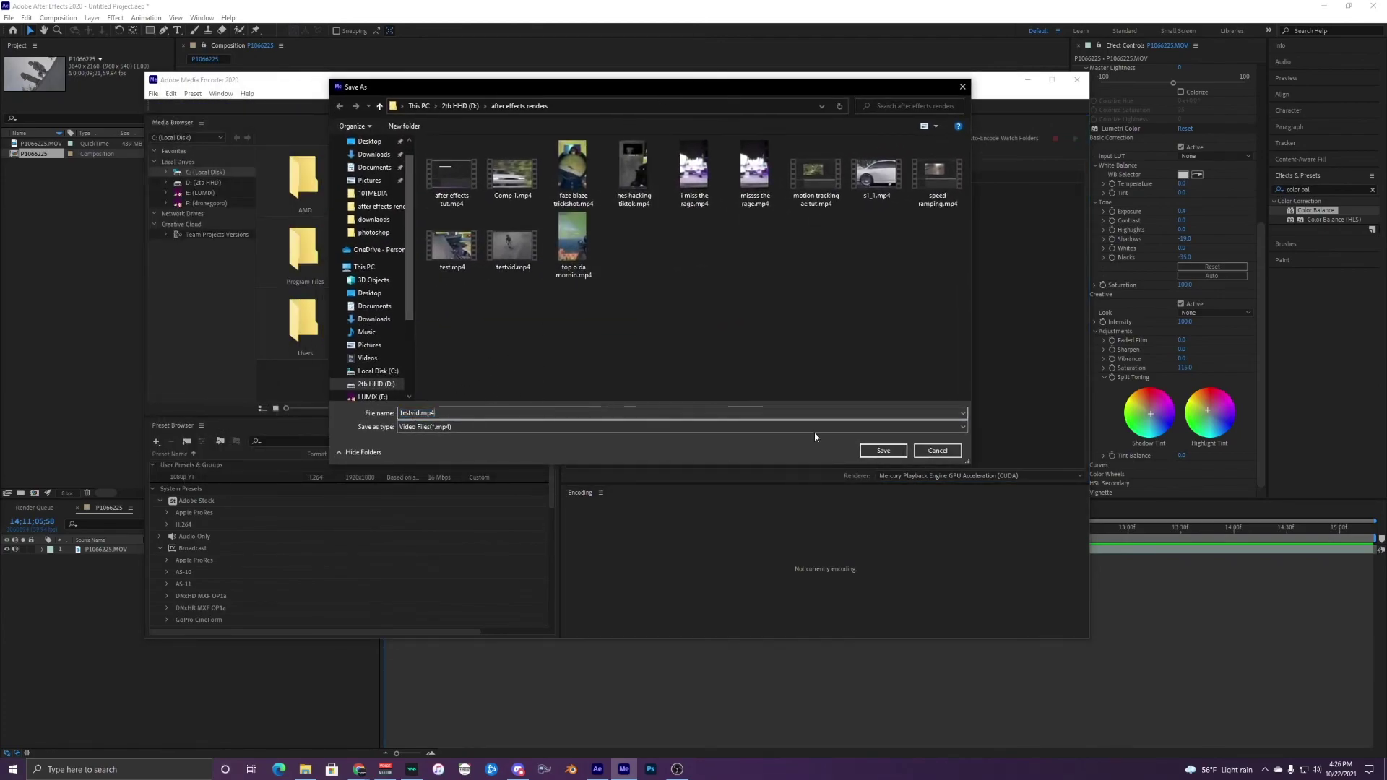
{"action": "left_click", "coordinate": [884, 451]}
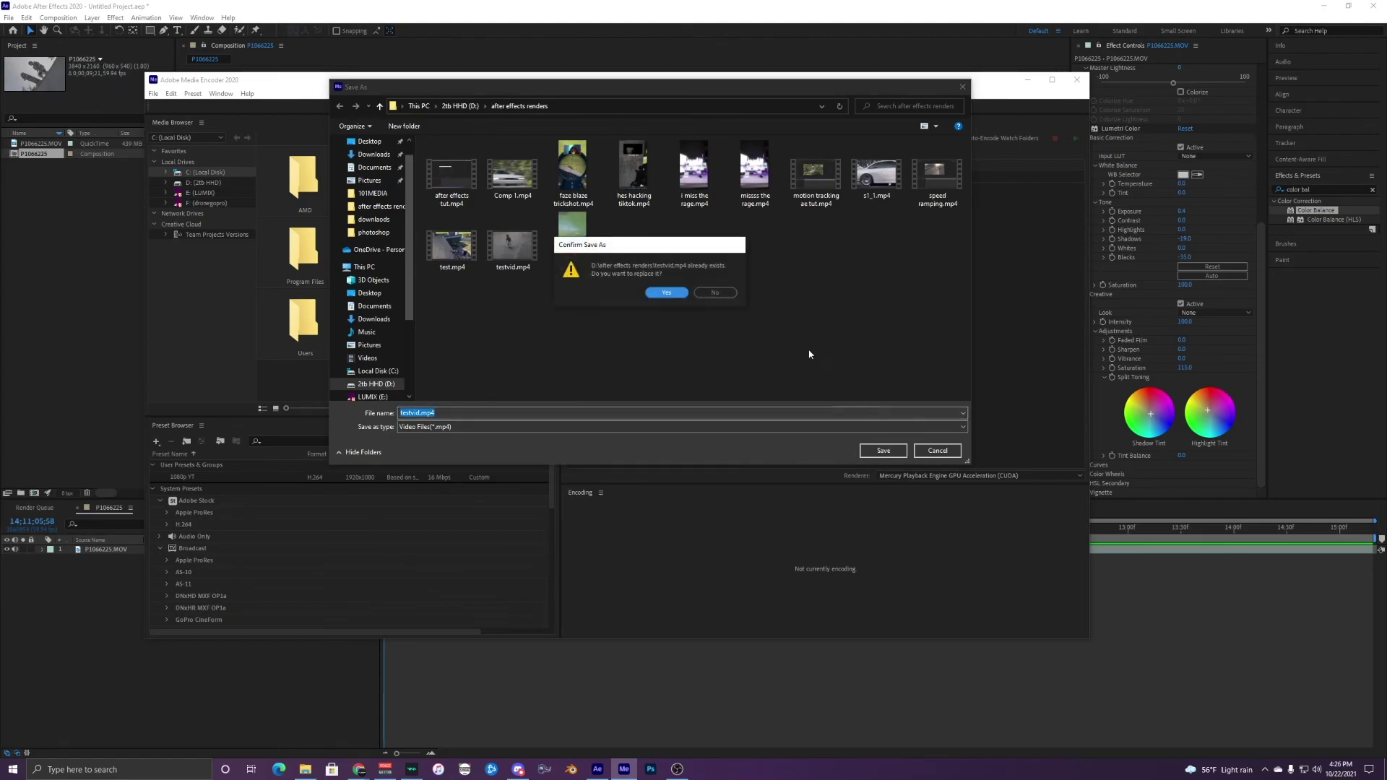
{"action": "left_click", "coordinate": [664, 288]}
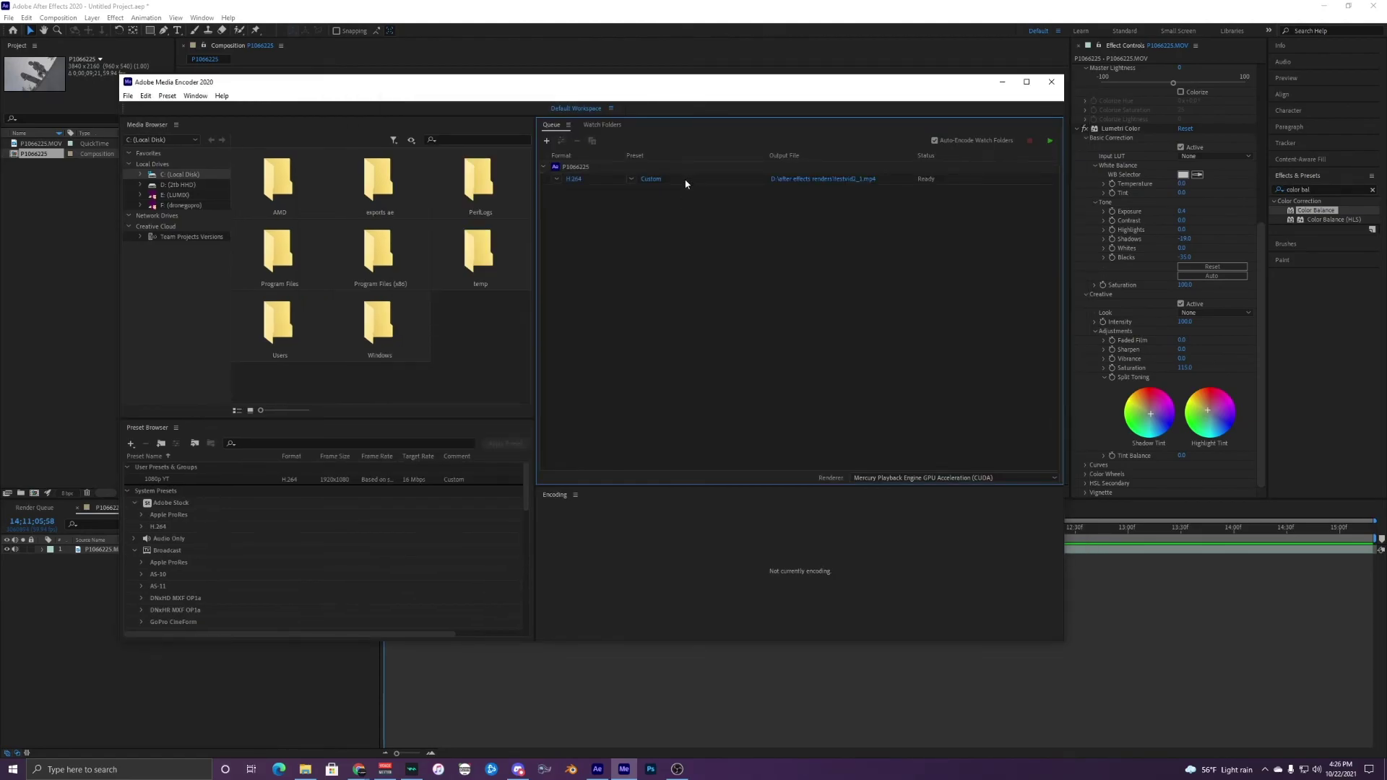
{"action": "left_click", "coordinate": [1050, 142]}
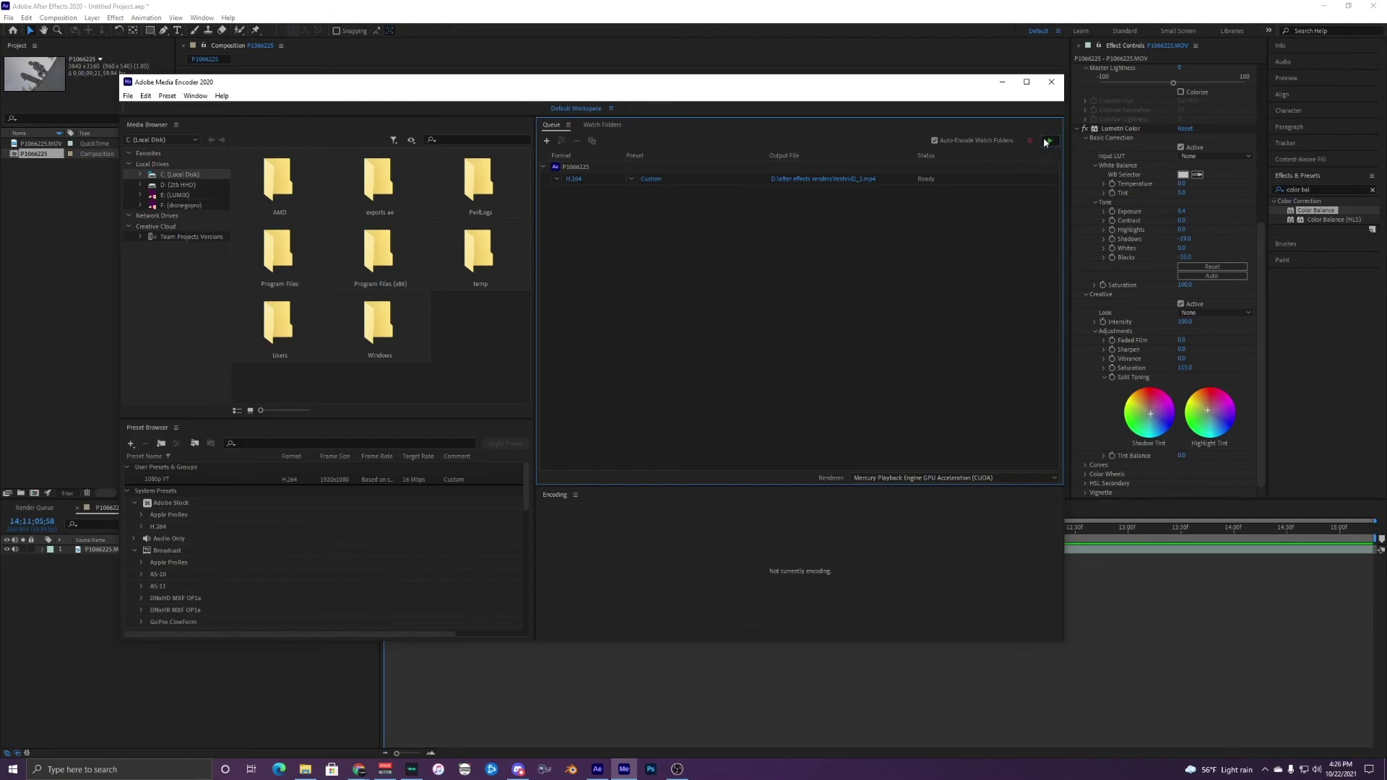